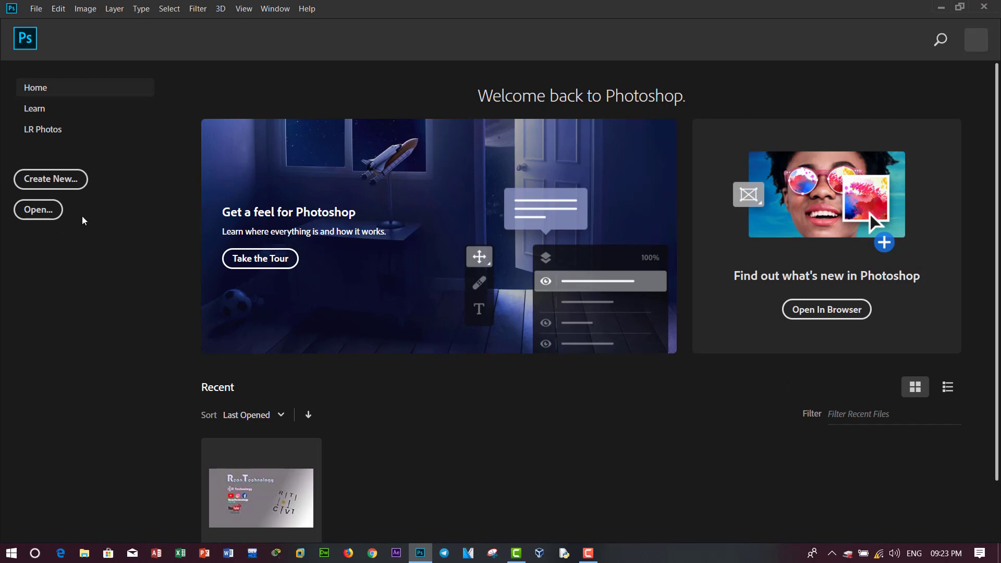
- Name a new 1920×1080 px, 72 ppi white preset 'Text Design' and create the document
click(63, 181)
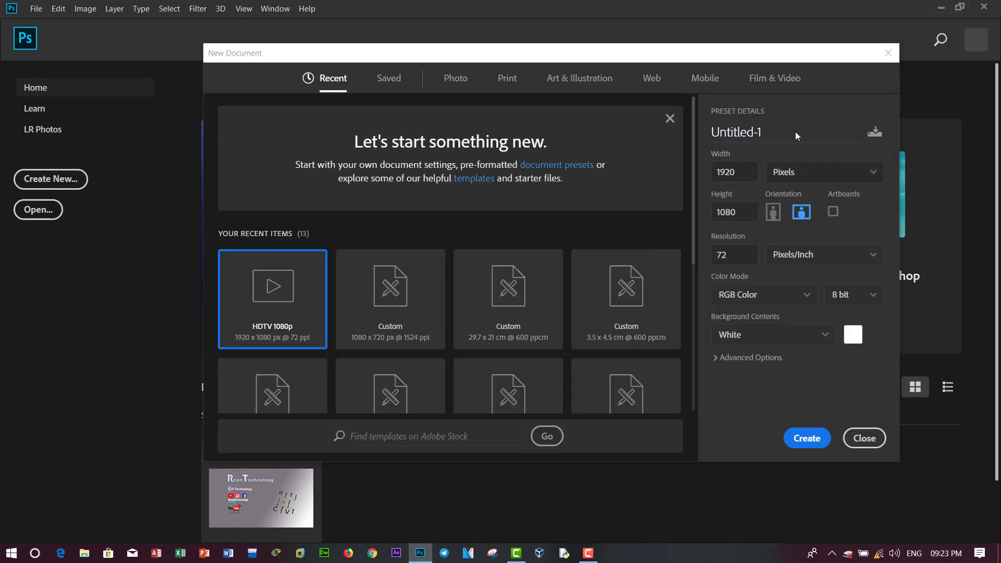
click(775, 78)
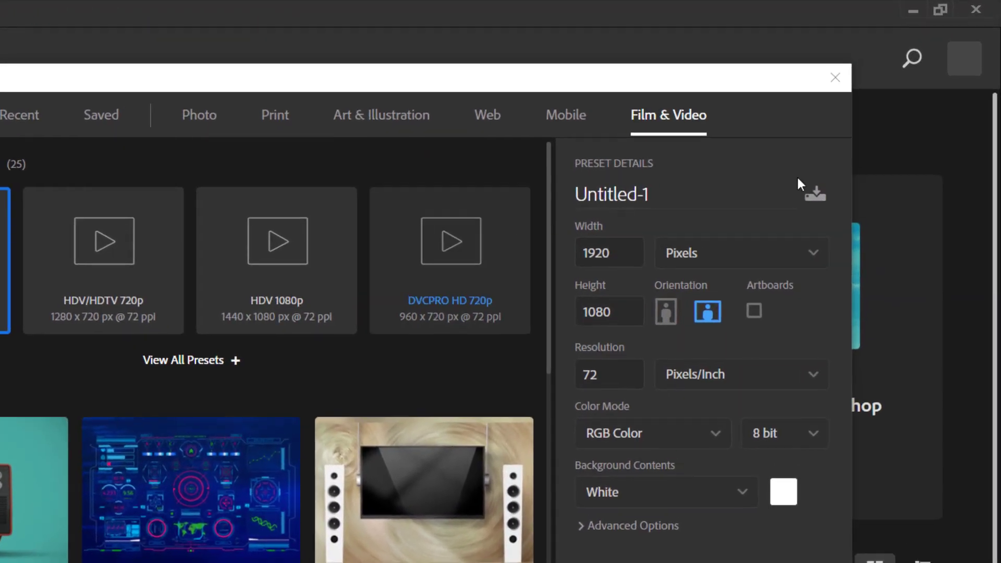
click(18, 128)
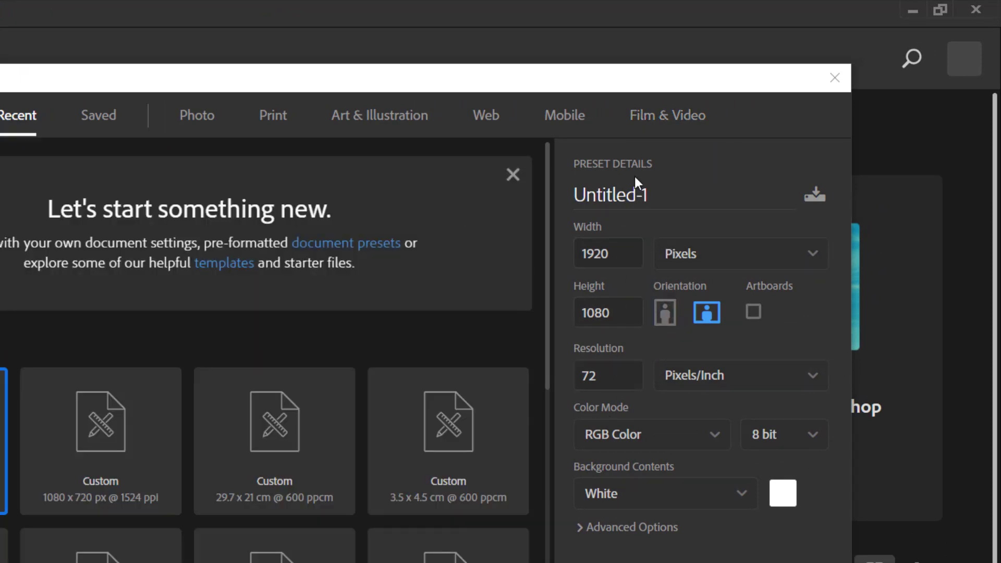
drag(649, 195, 554, 200)
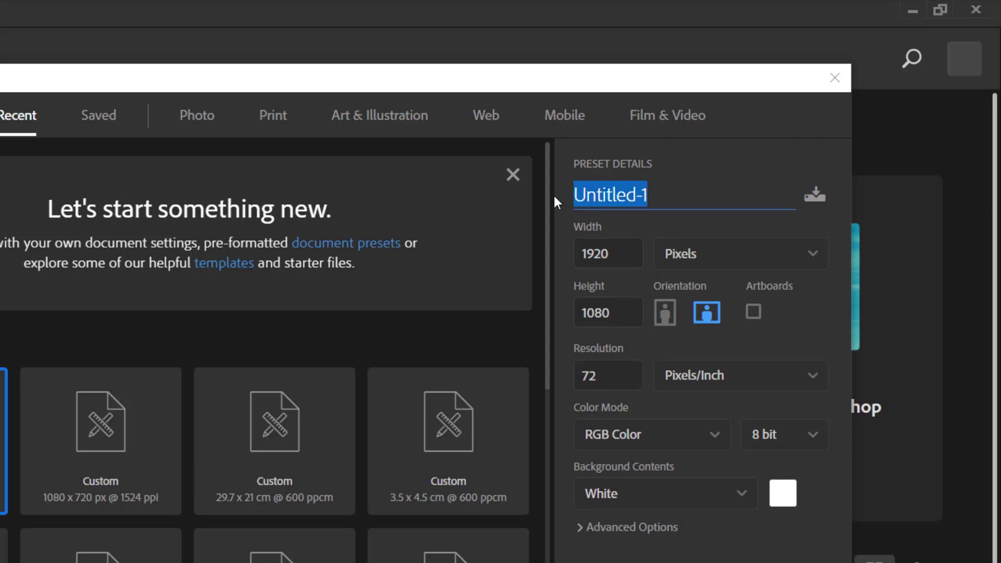
text(Tx)
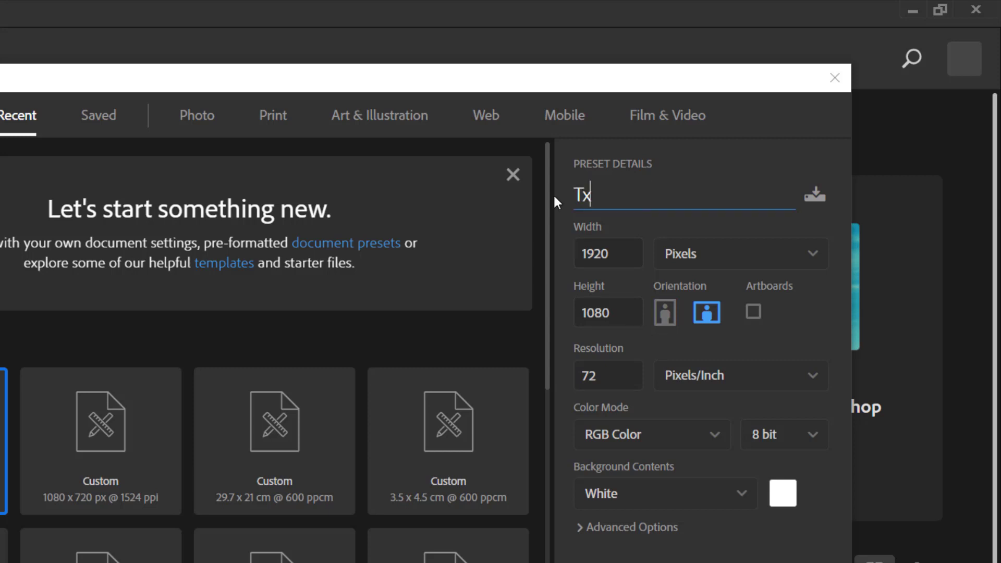
key(BackSpace)
text(ec)
key(BackSpace)
text(xt)
text( Desi)
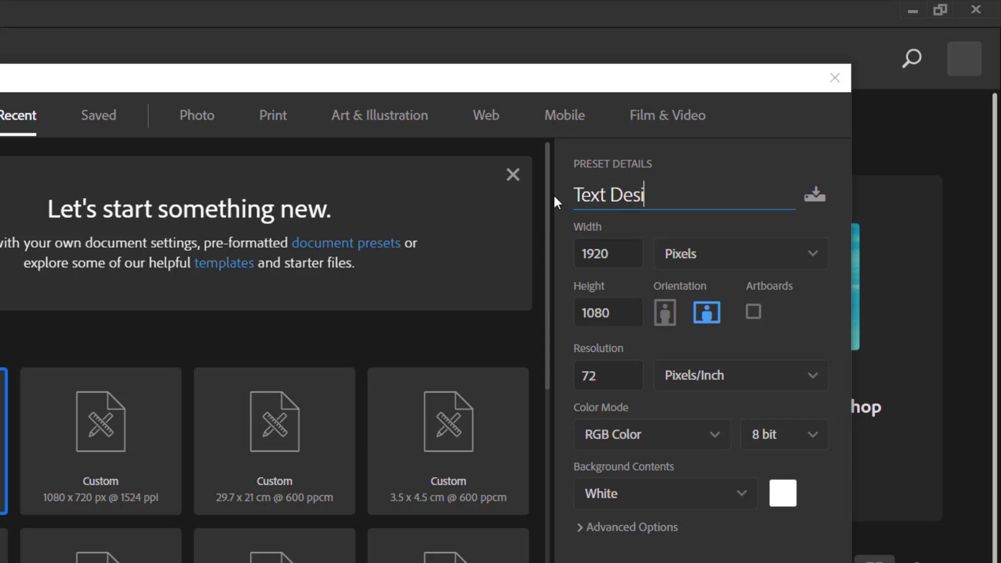
text(gn)
key(Return)
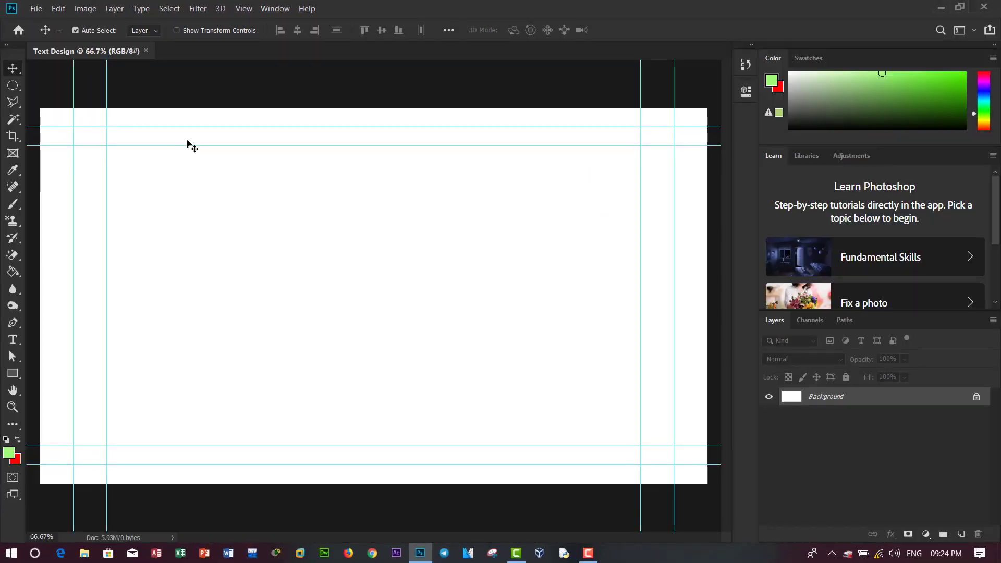
- Clear the guides and place a new horizontal text layer set to 150 pt
drag(190, 146, 181, 145)
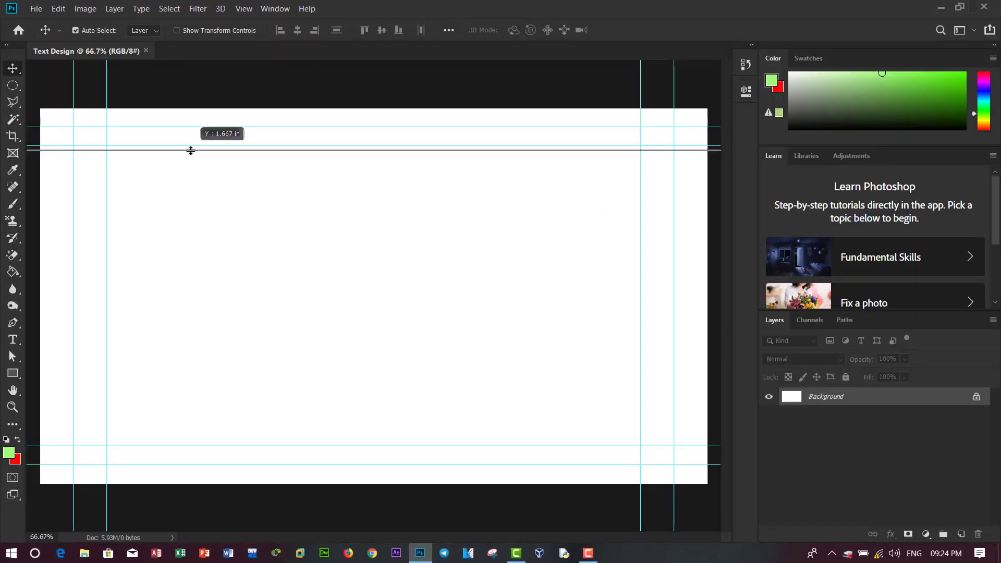
key(ctrl+semicolon)
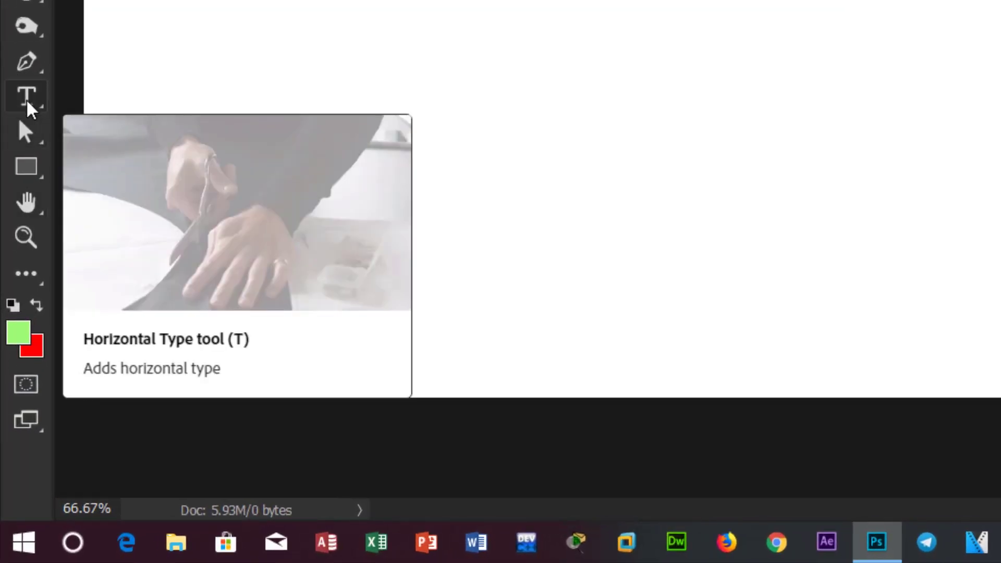
click(27, 102)
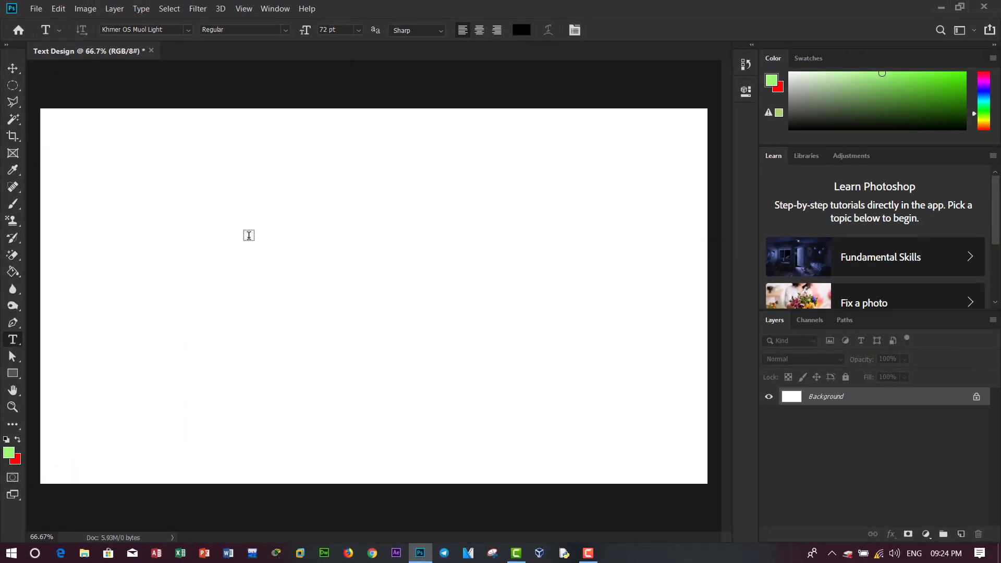
click(249, 235)
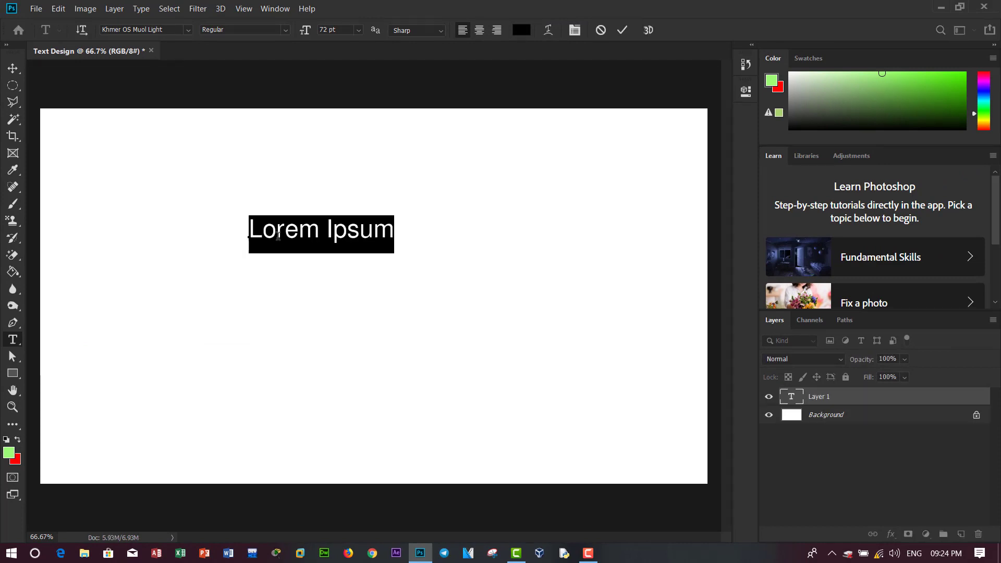
click(358, 30)
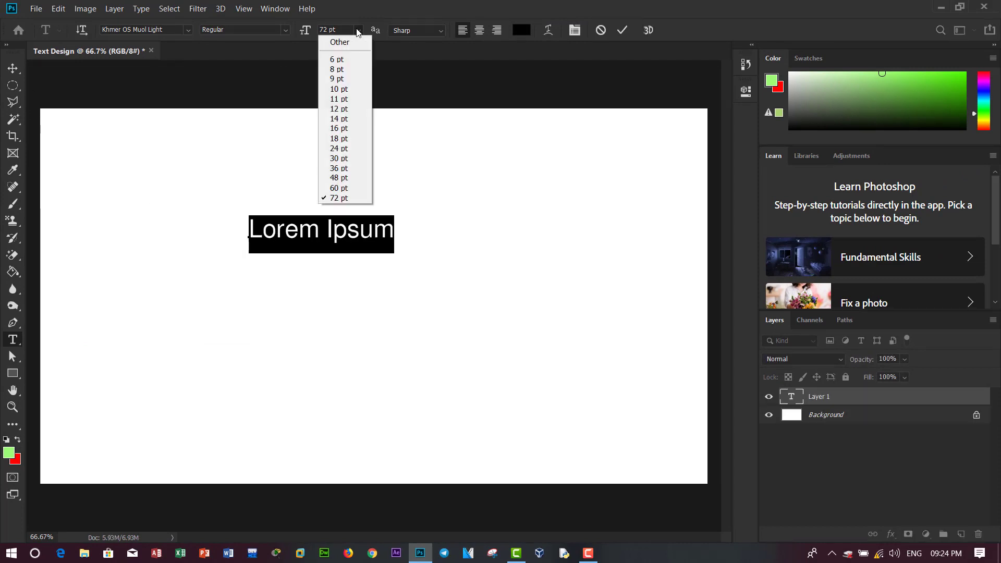
click(320, 30)
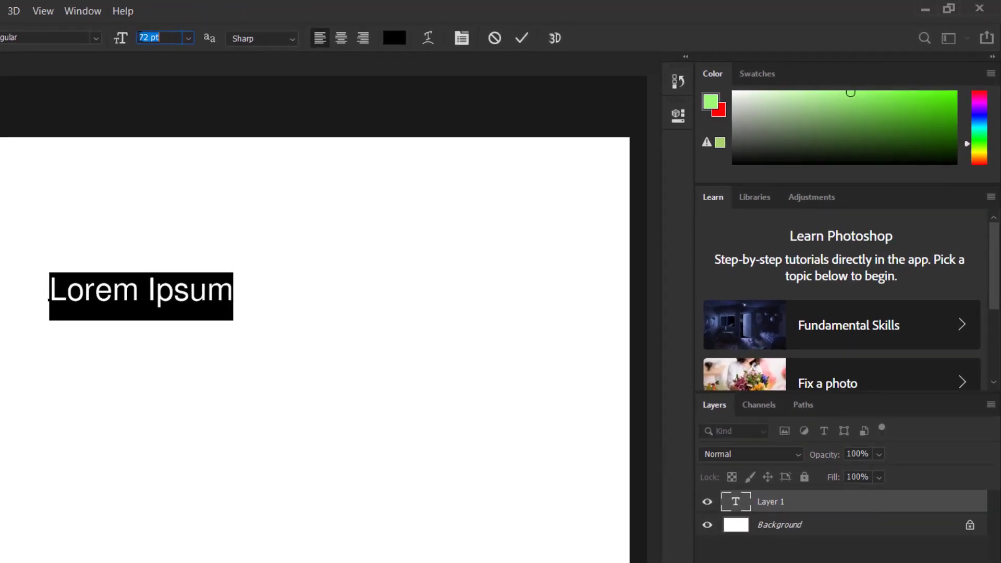
text(150)
key(Return)
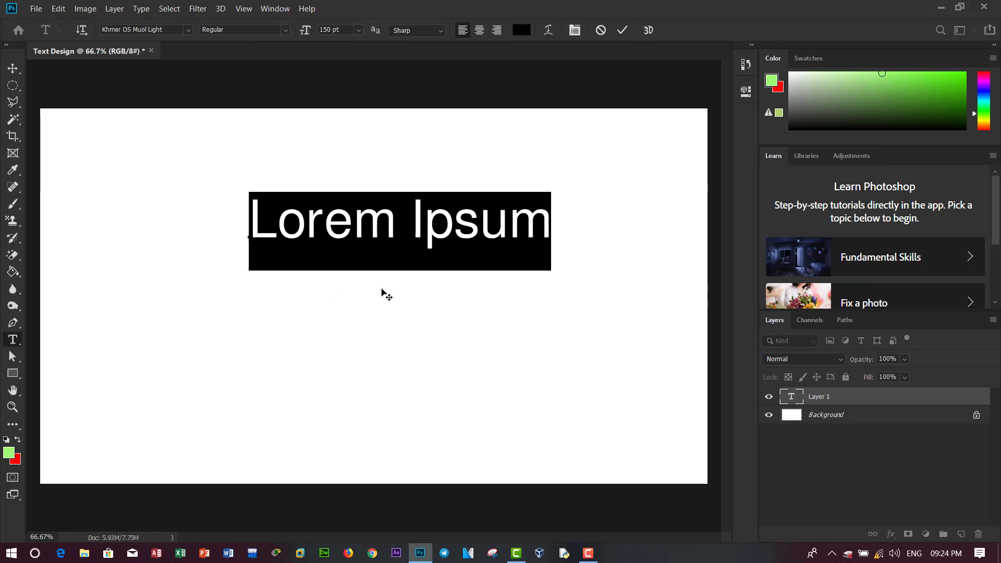
- Replace the Lorem Ipsum placeholder with the Khmer word followed by 'computer101'
click(353, 232)
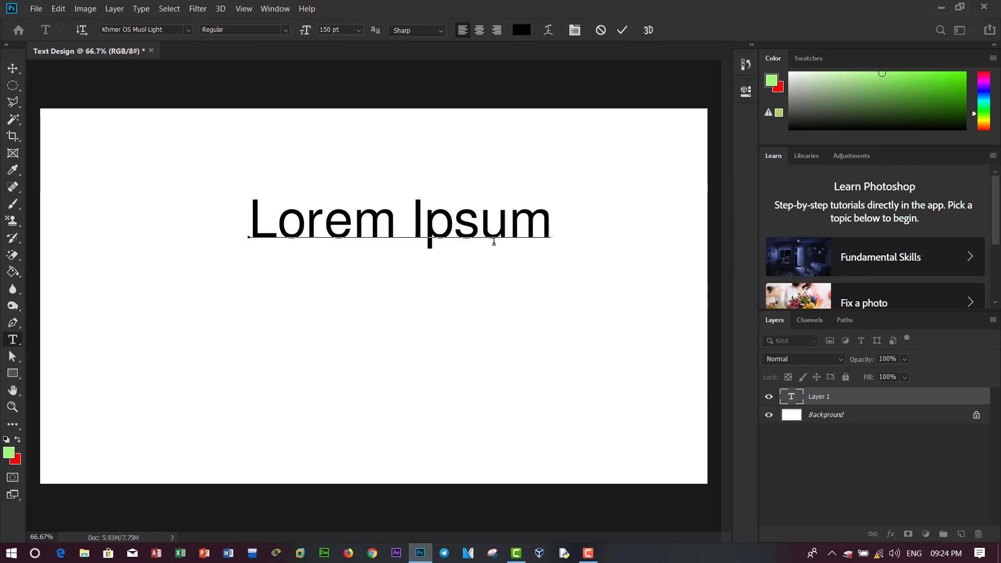
drag(463, 295, 425, 330)
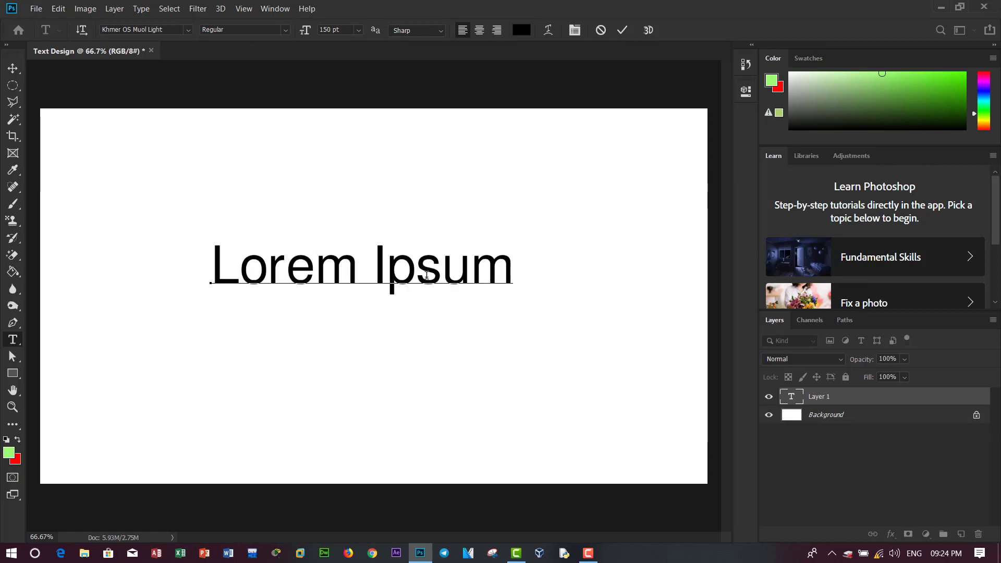
drag(476, 268, 444, 271)
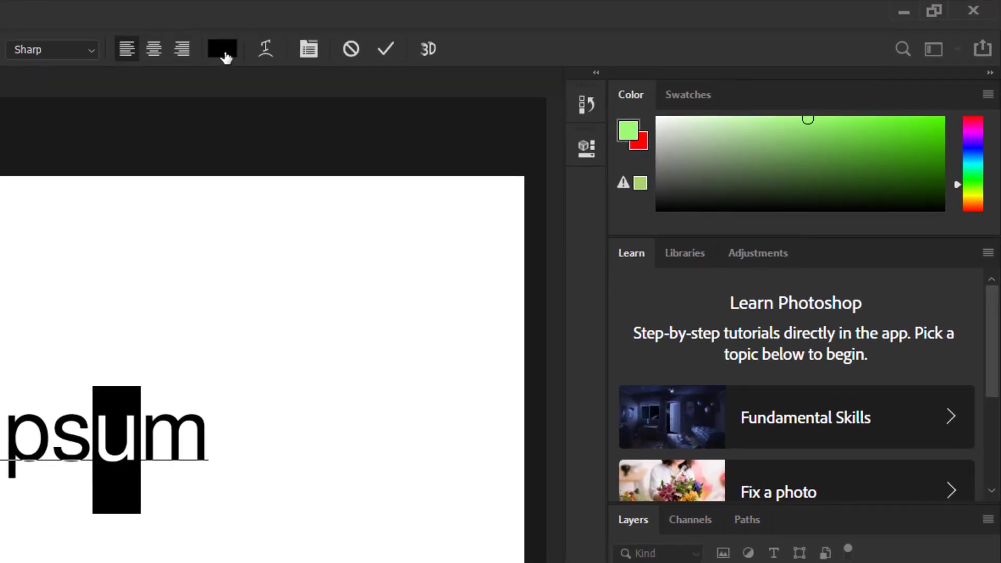
click(479, 32)
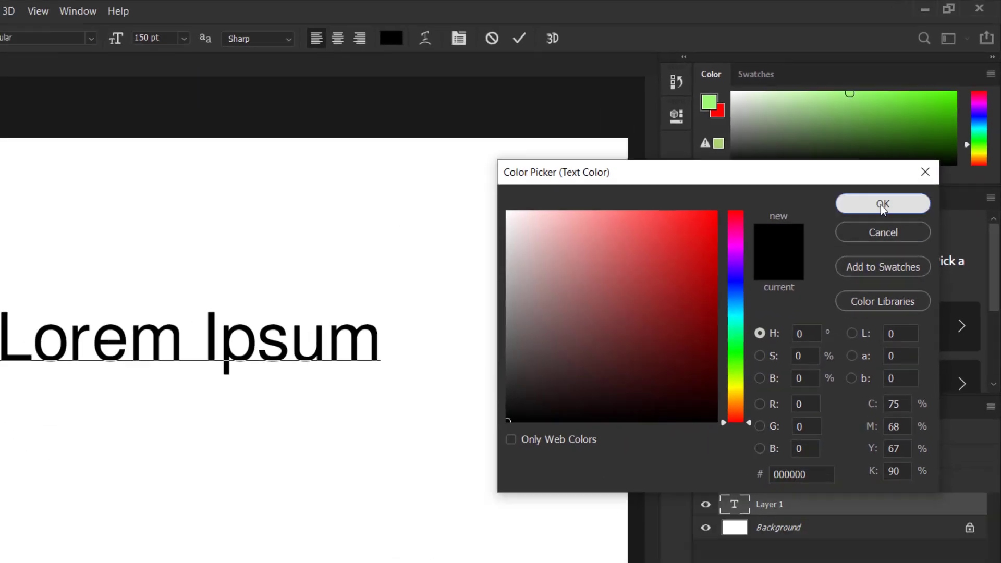
click(839, 260)
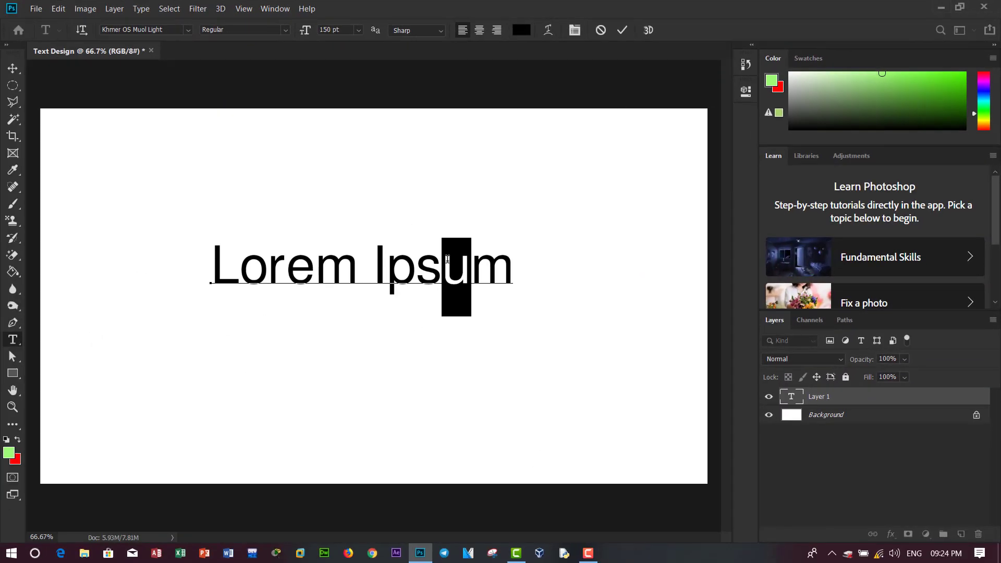
key(Left)
drag(507, 271, 140, 285)
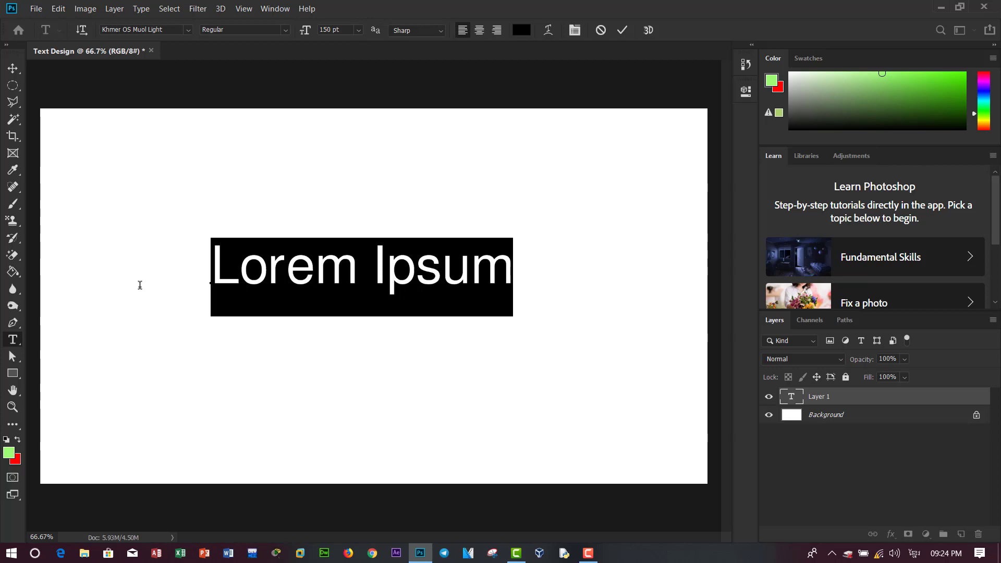
text(រៀន)
key(BackSpace)
key(BackSpace)
key(BackSpace)
text(ទៀ)
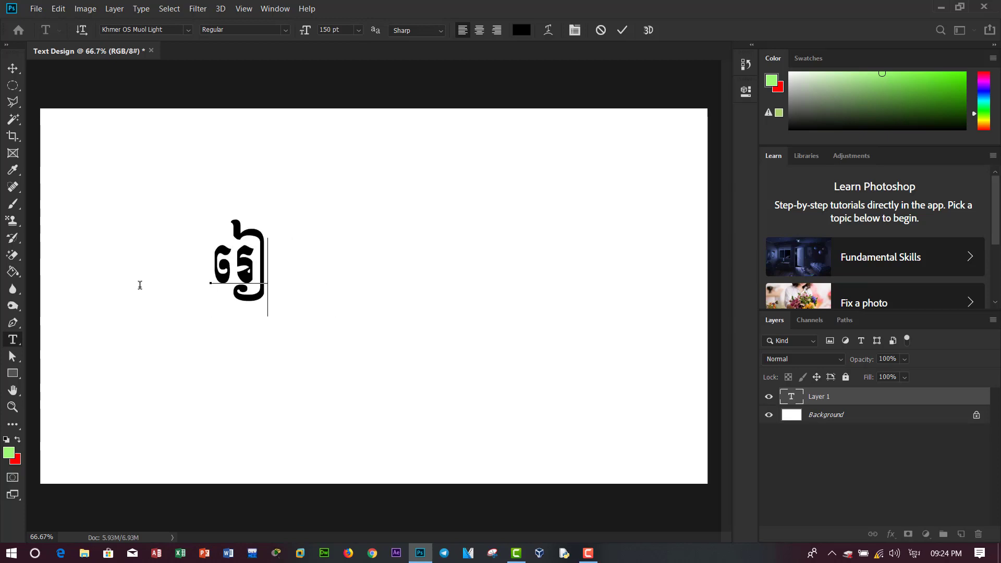
text(ន comp)
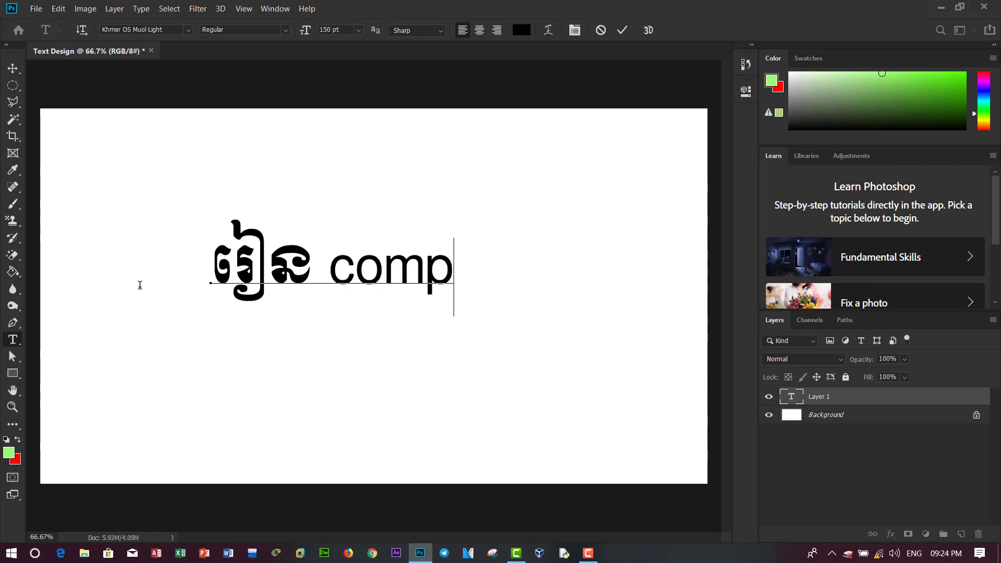
text(uter)
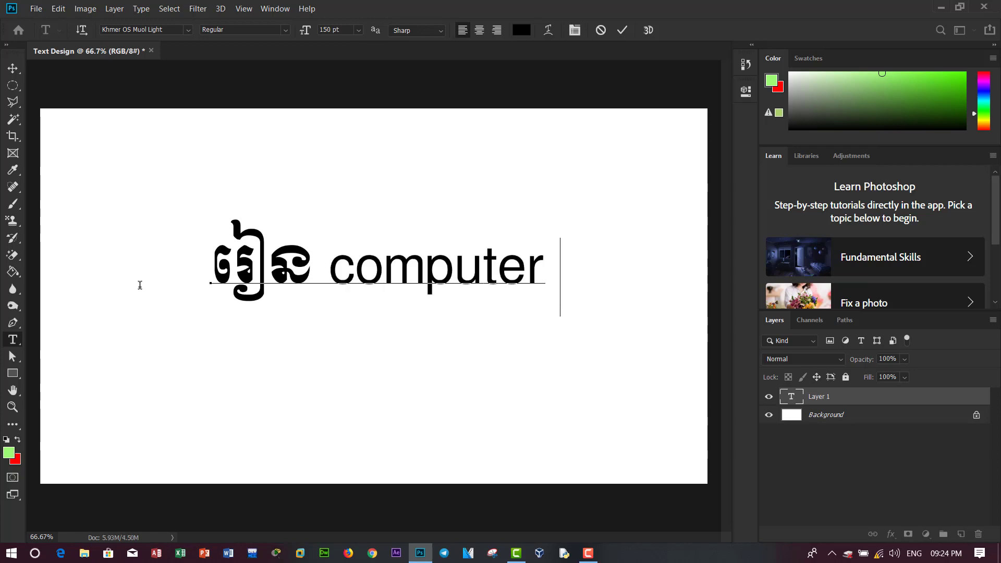
text( 101)
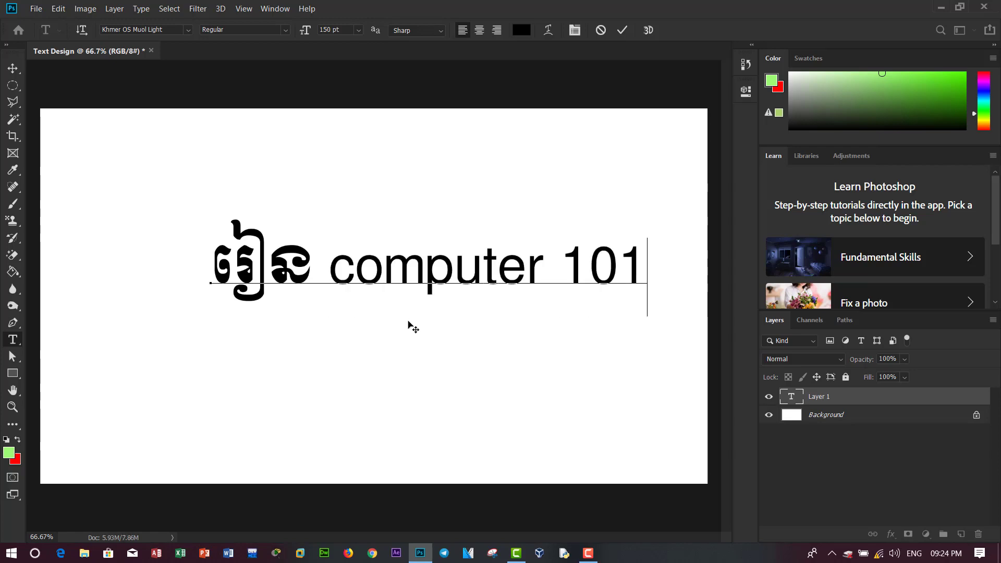
click(574, 269)
key(BackSpace)
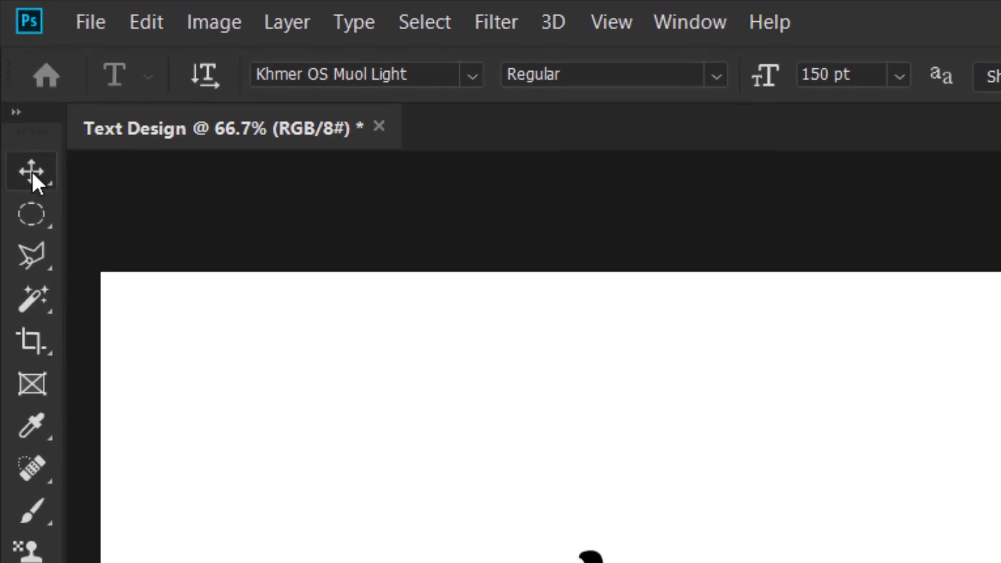
- Reposition the text line on the canvas, shifting it left, then right and down
click(31, 170)
mouse_move(365, 266)
mouse_down()
mouse_move(323, 258)
mouse_move(337, 279)
mouse_up()
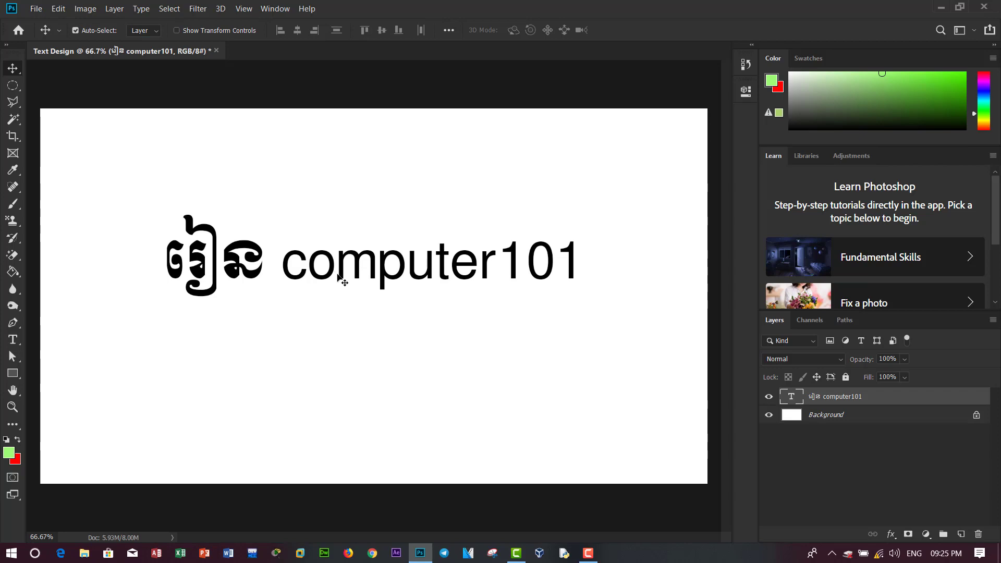
mouse_move(340, 276)
mouse_down()
mouse_move(367, 306)
mouse_move(326, 308)
mouse_move(356, 304)
mouse_up()
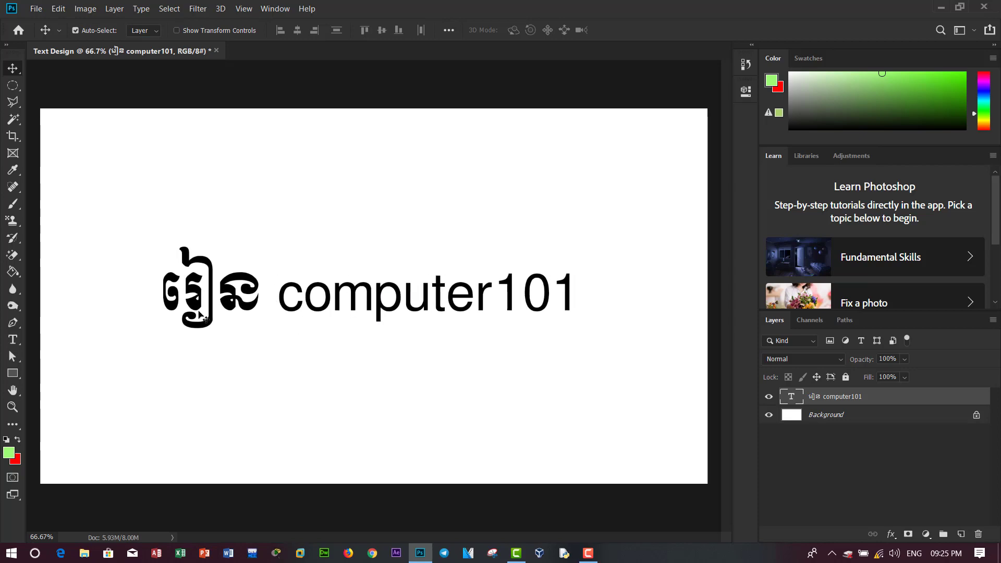
- Set 'computer101' in the Broadway font and nudge the line about 30 px left
double_click(288, 303)
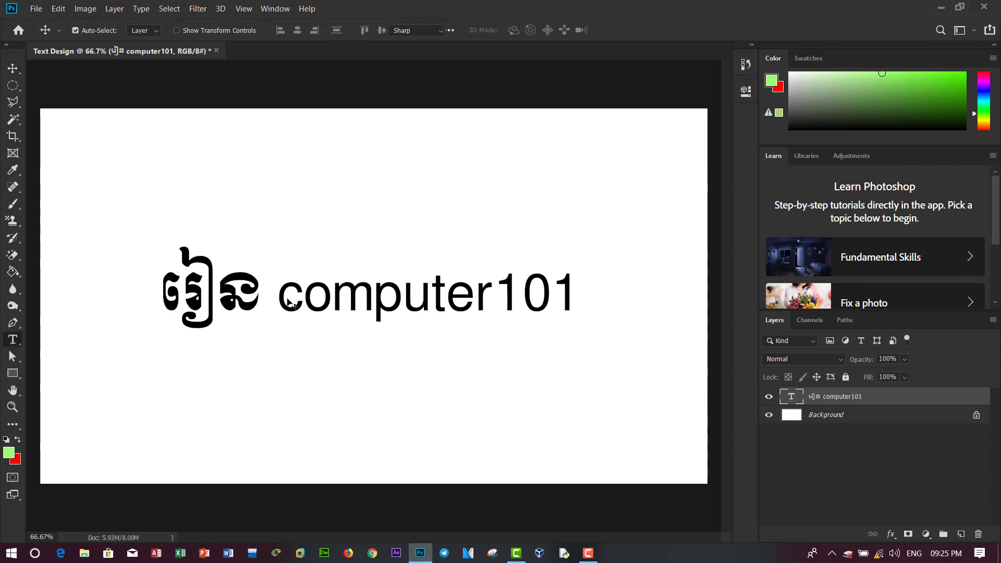
double_click(486, 277)
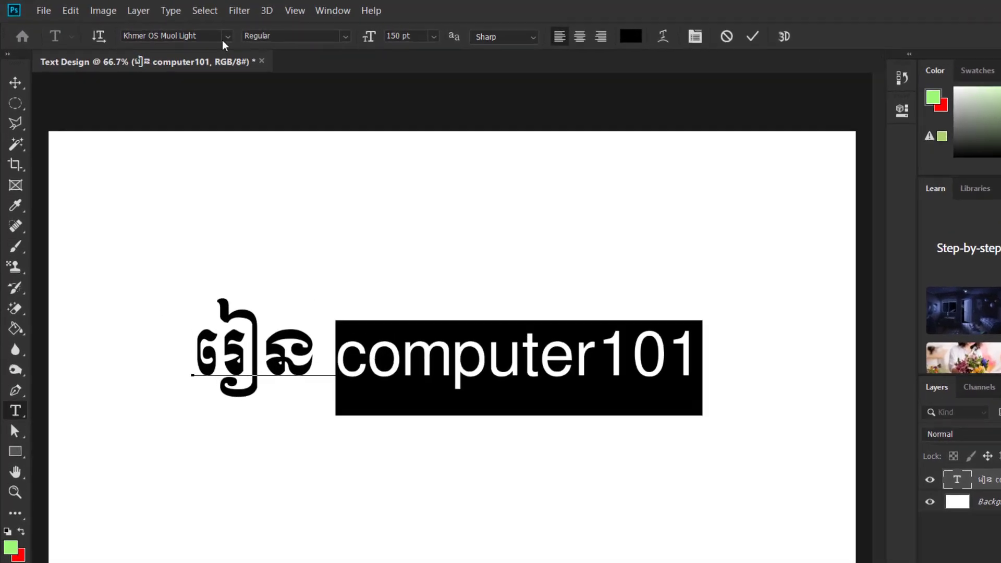
click(185, 31)
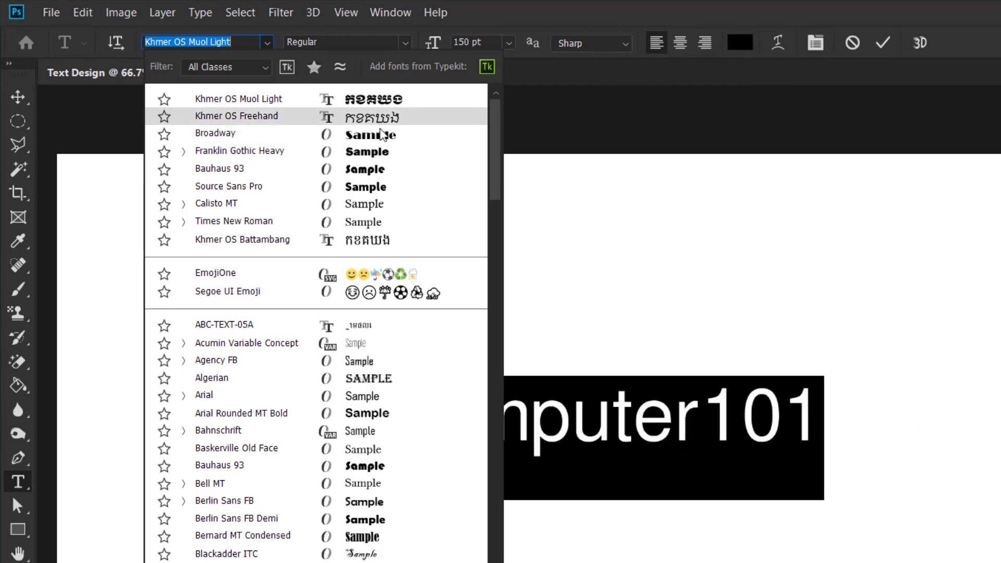
click(382, 135)
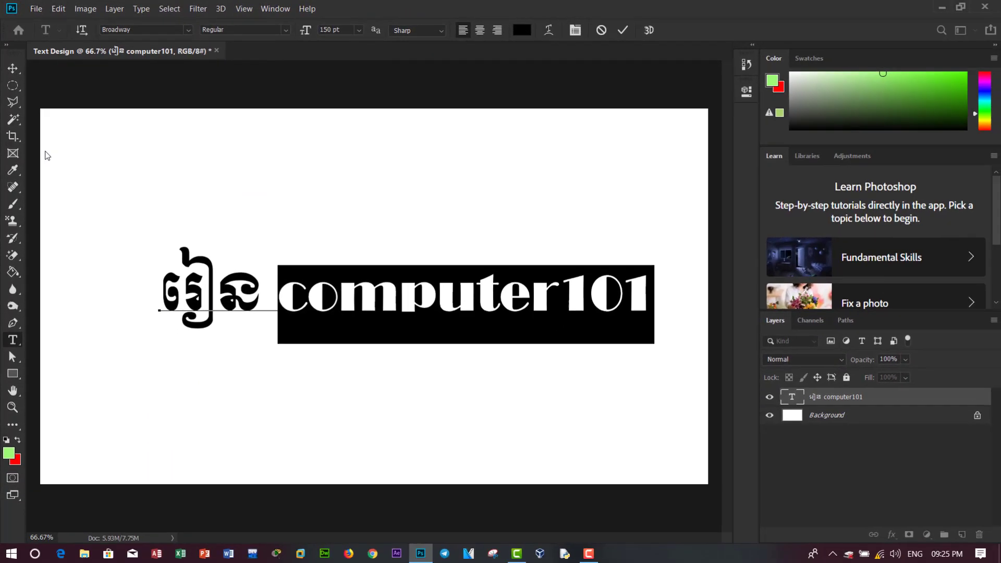
click(12, 67)
drag(347, 302, 325, 301)
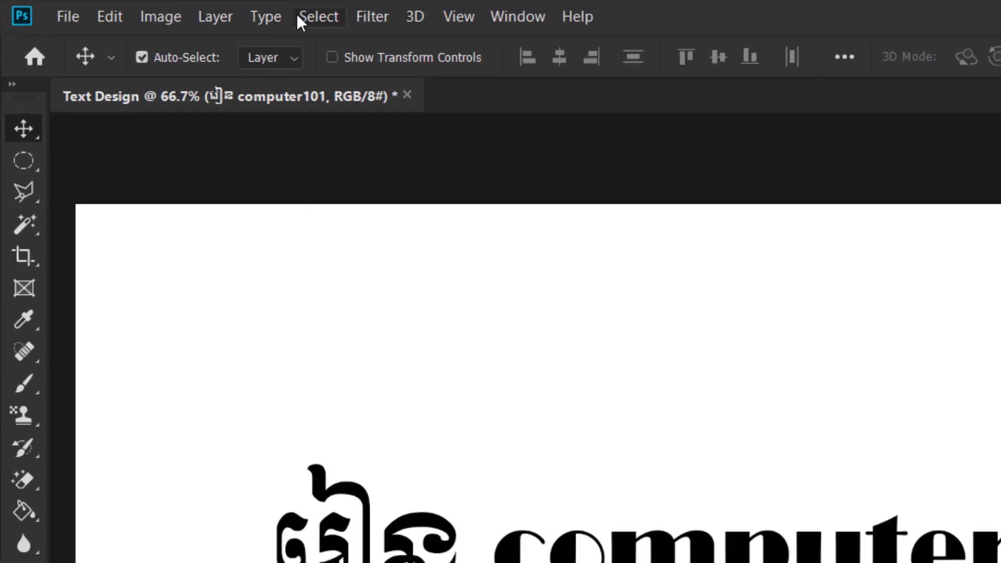
- Try a drop shadow on the text layer, cancel it, and bring up the Layer Style menu
click(118, 6)
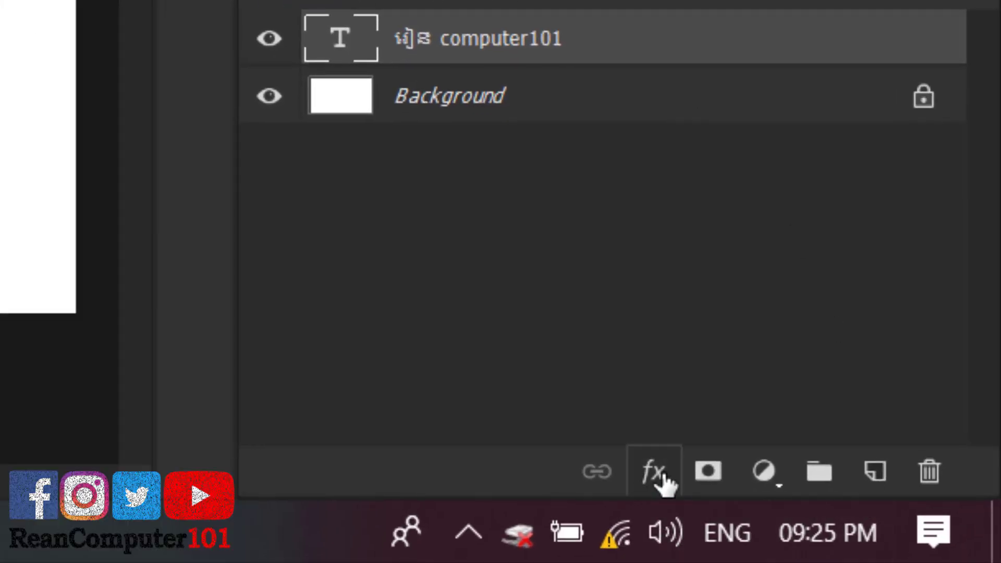
click(650, 472)
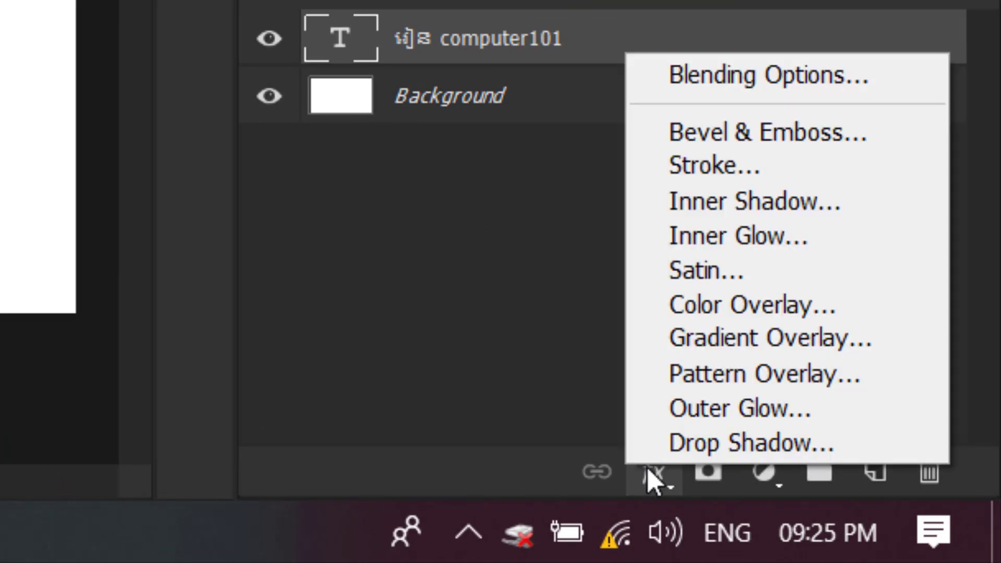
click(688, 450)
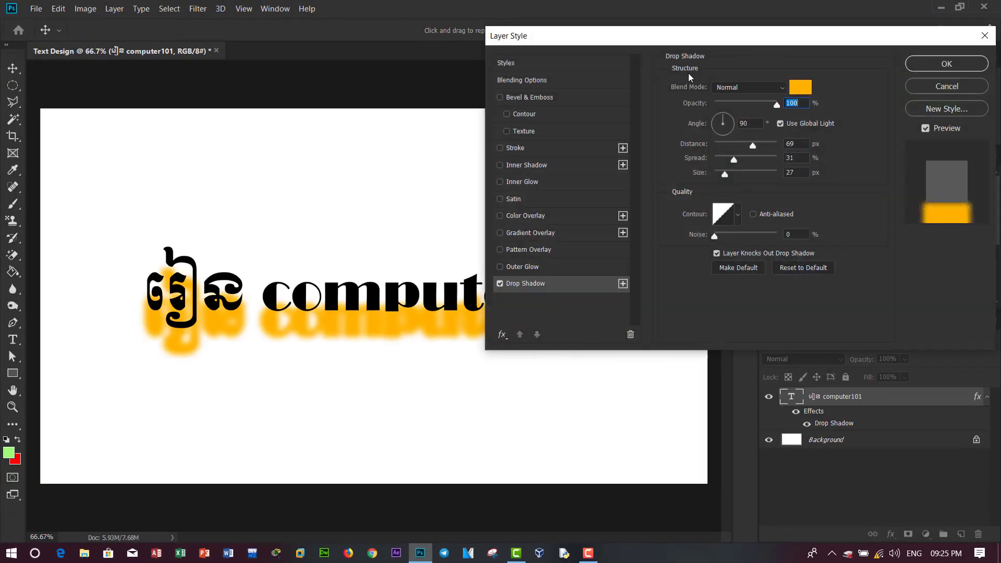
drag(674, 41, 586, 32)
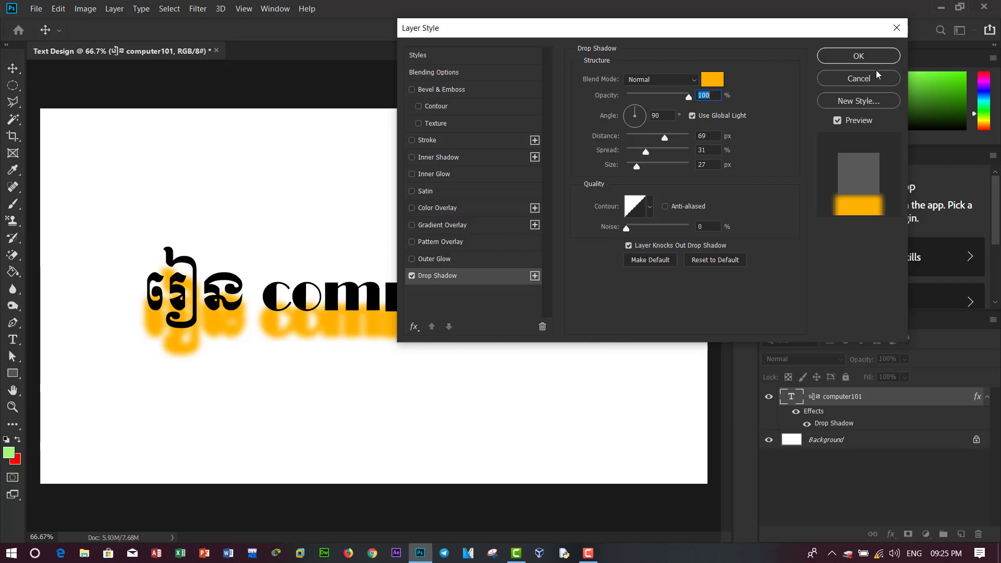
click(858, 56)
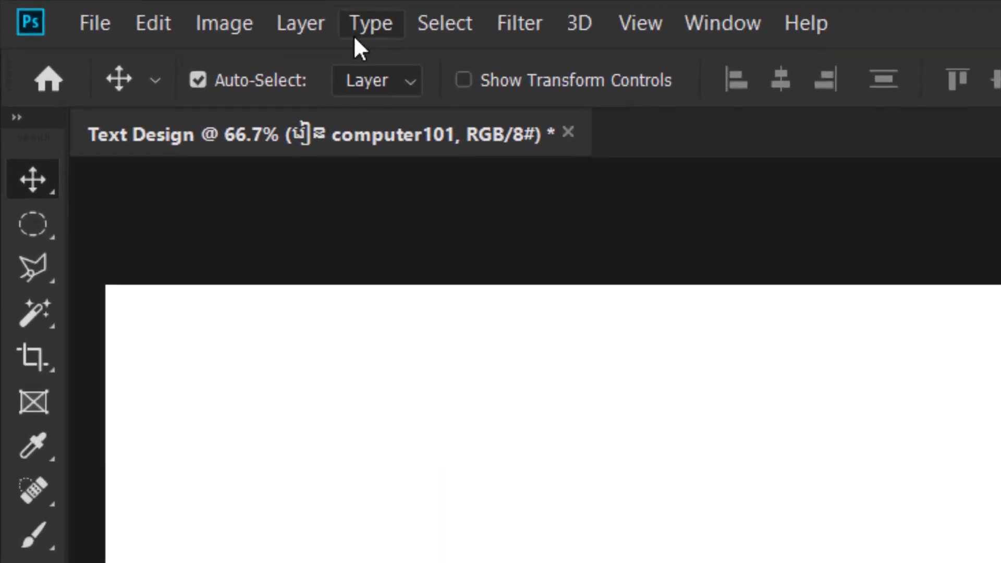
click(353, 32)
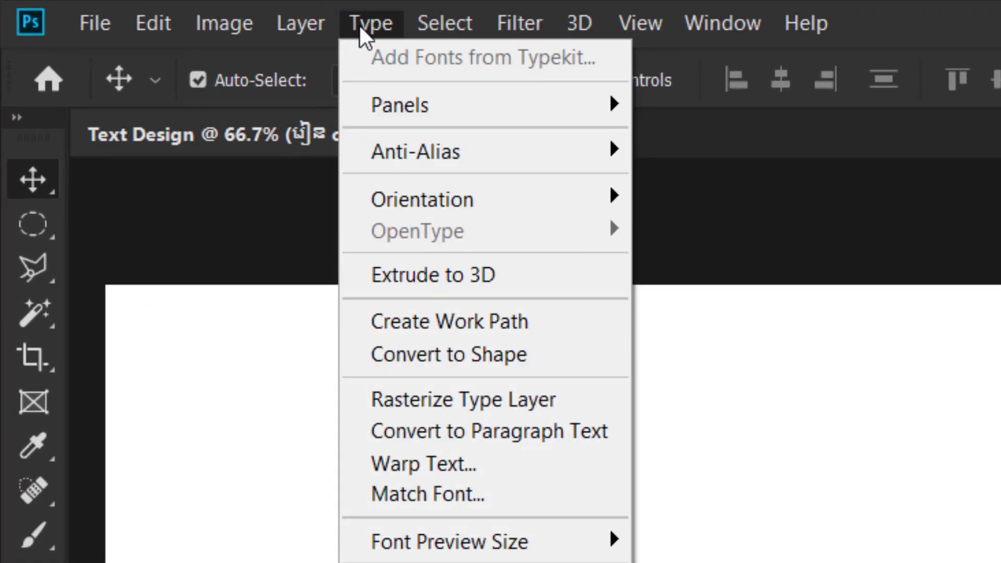
mouse_move(345, 342)
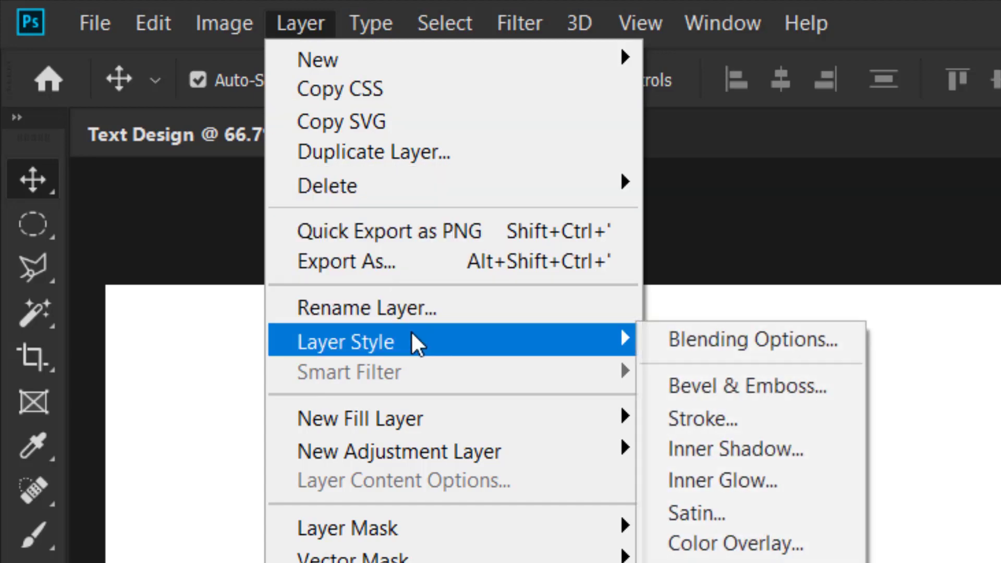
- Add an Inner Bevel to the text with depth 865%, size 87 px, soften 14 px, direction Up
click(532, 284)
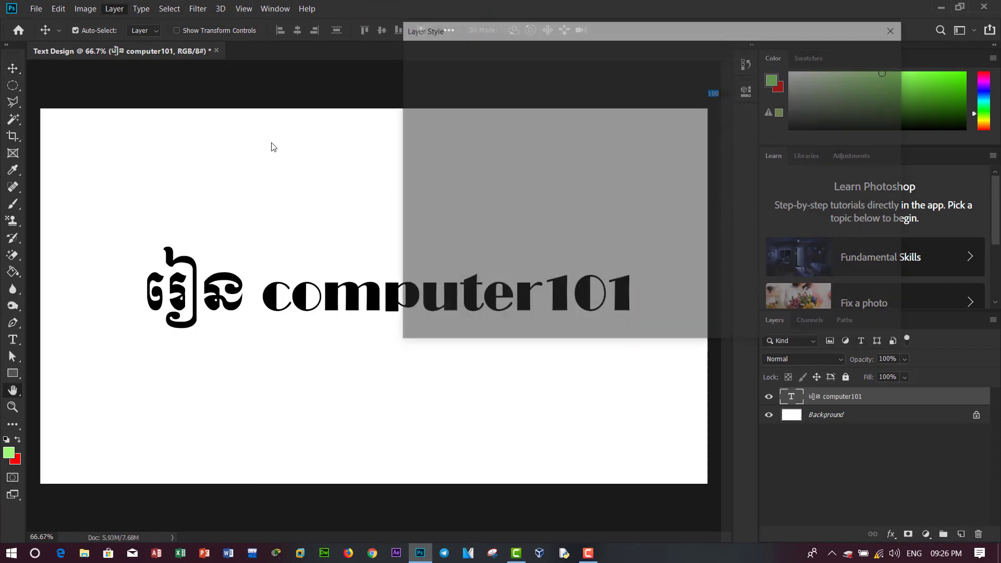
drag(617, 33, 749, 108)
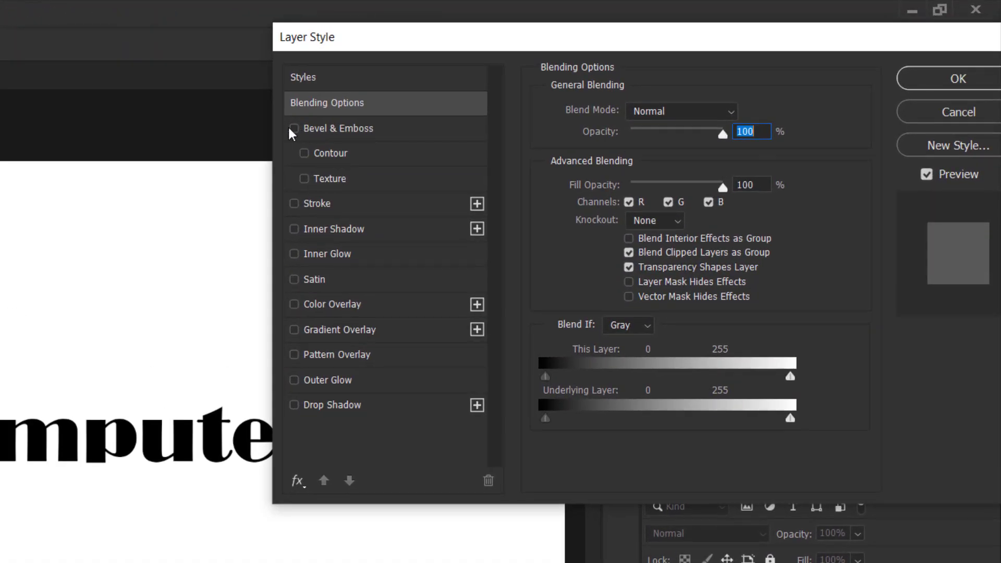
click(292, 128)
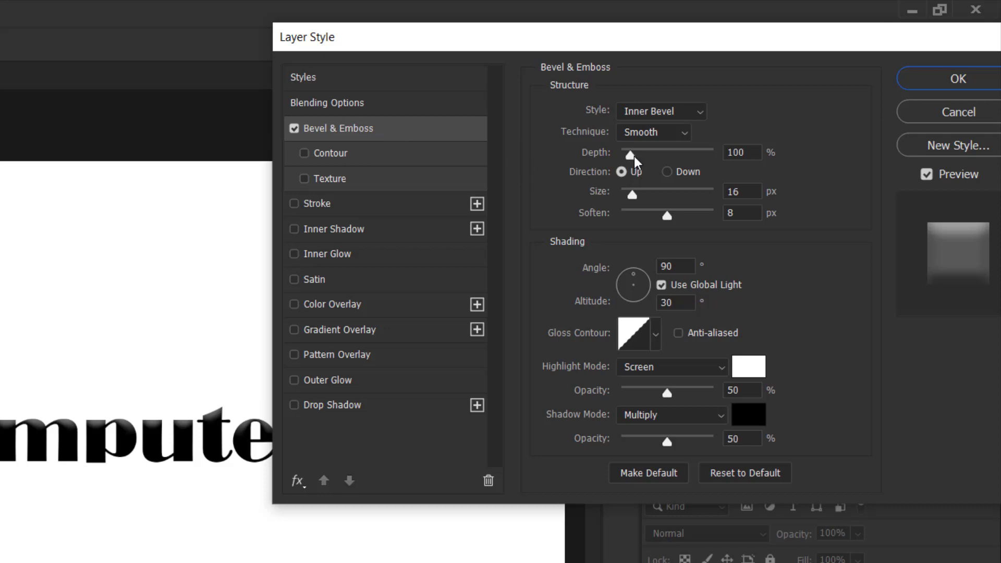
drag(634, 155, 685, 153)
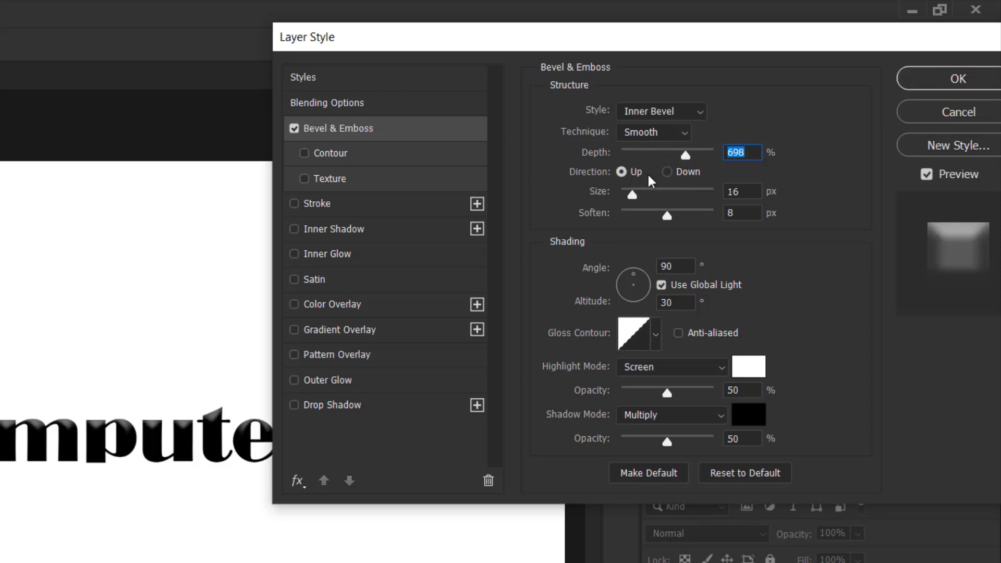
drag(684, 151, 683, 152)
drag(634, 195, 717, 150)
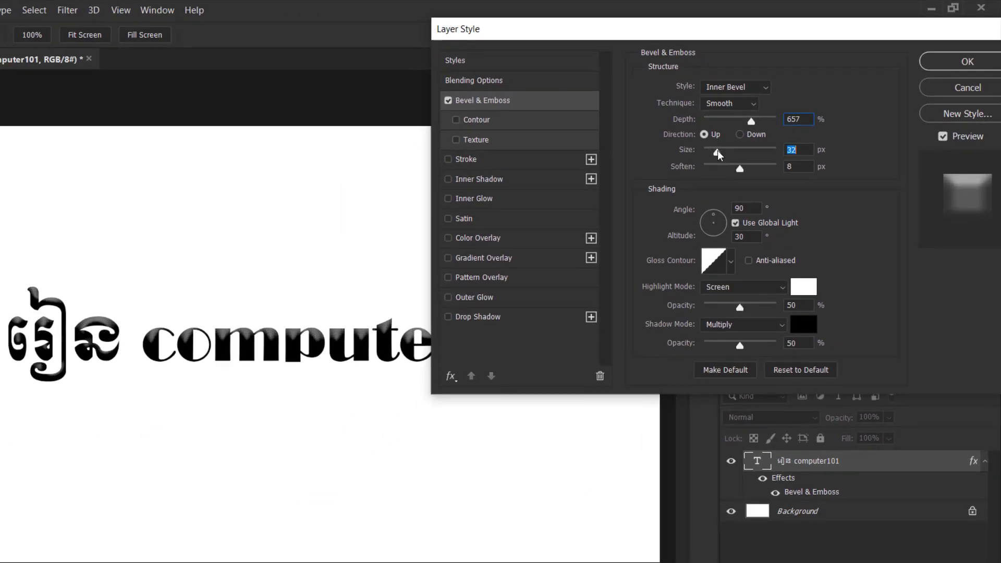
click(752, 134)
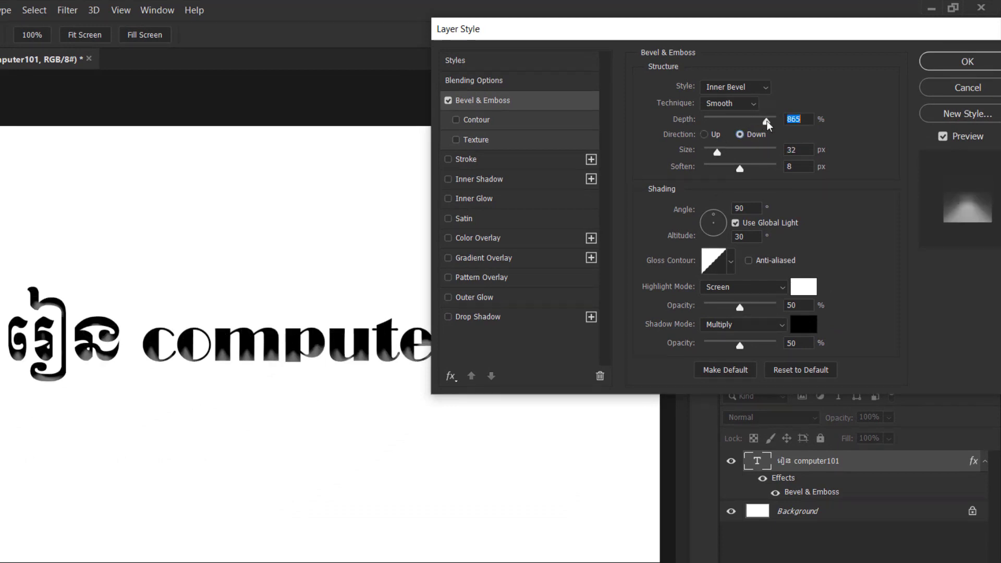
drag(752, 123, 767, 123)
mouse_move(717, 152)
mouse_down()
mouse_move(704, 149)
mouse_move(732, 152)
mouse_move(717, 169)
mouse_move(765, 169)
mouse_up()
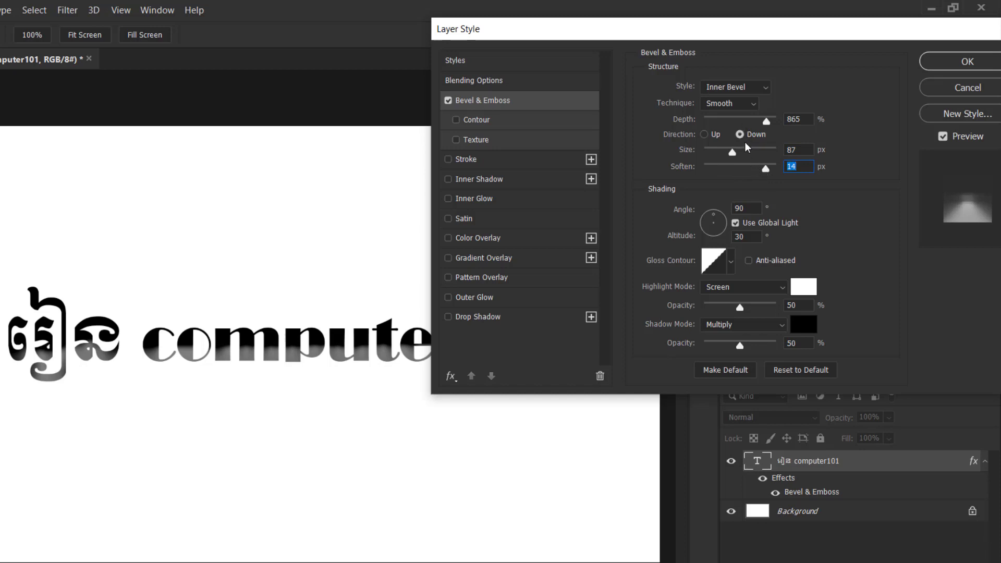
click(705, 134)
- Lower the bevel depth to 261% and add a drop shadow angled up and to the left
drag(762, 123, 721, 135)
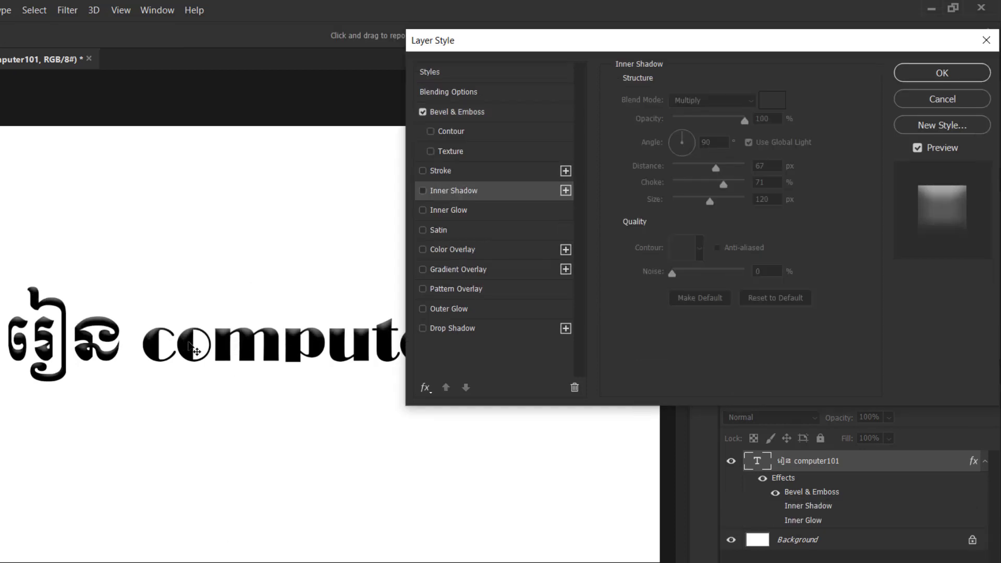
click(447, 329)
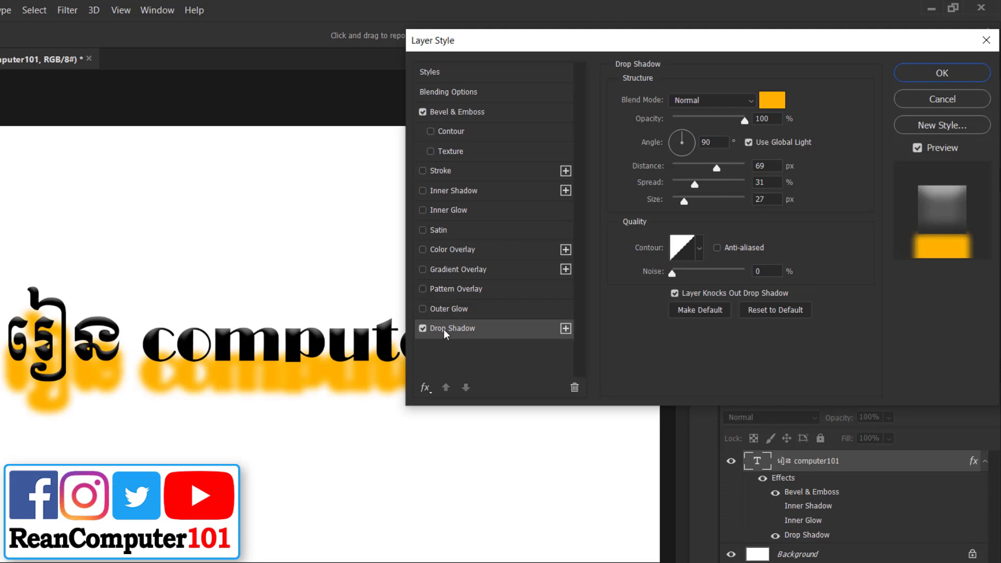
click(673, 149)
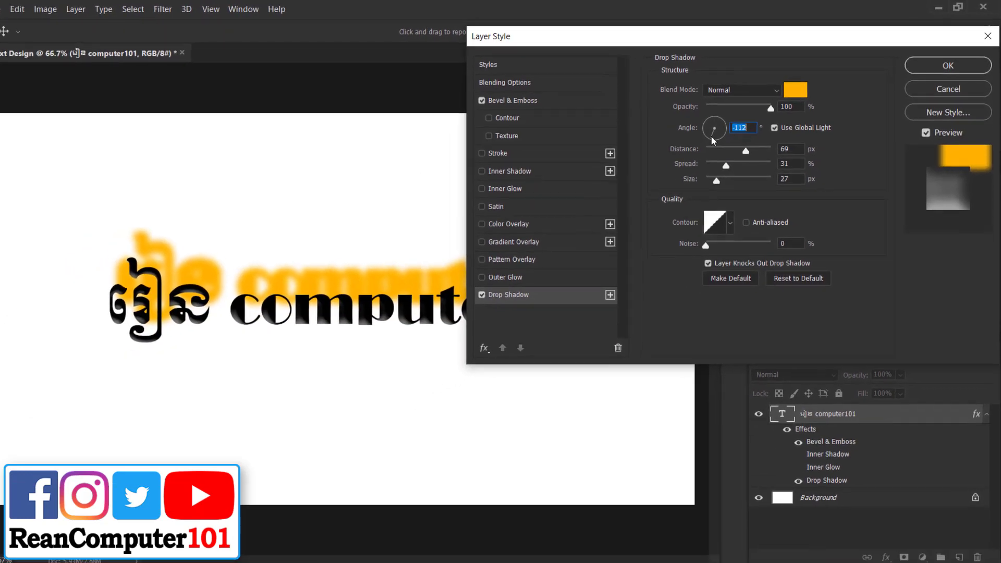
click(719, 124)
- Change the drop shadow colour to bright green 56fb23
click(805, 93)
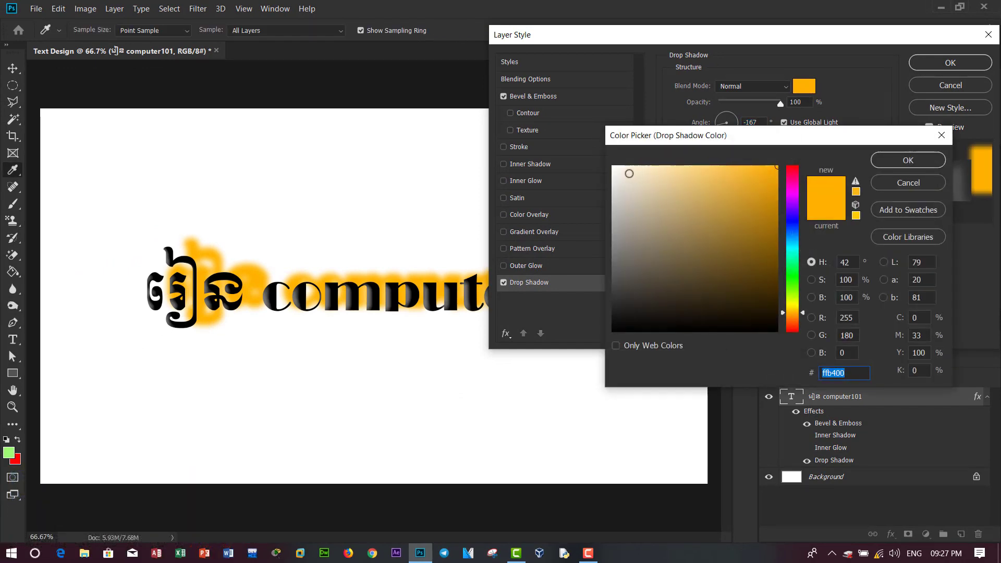
click(629, 173)
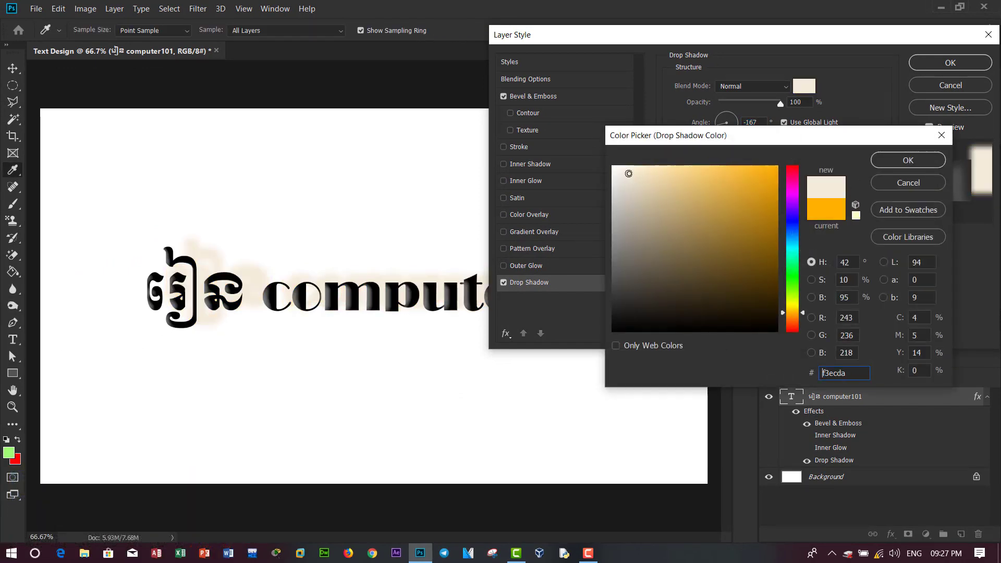
click(791, 224)
click(792, 283)
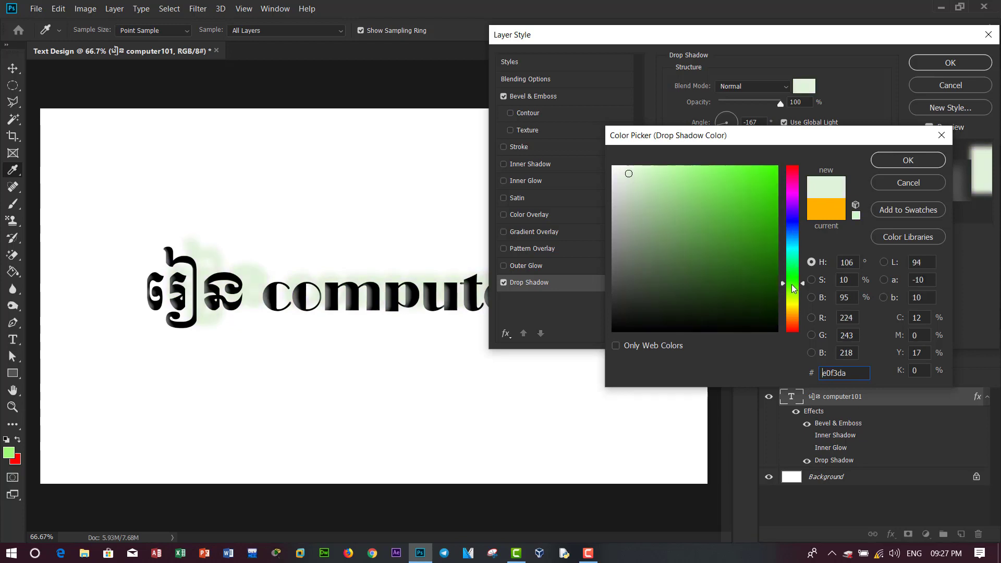
mouse_move(740, 178)
mouse_down()
mouse_move(768, 172)
mouse_move(755, 168)
mouse_up()
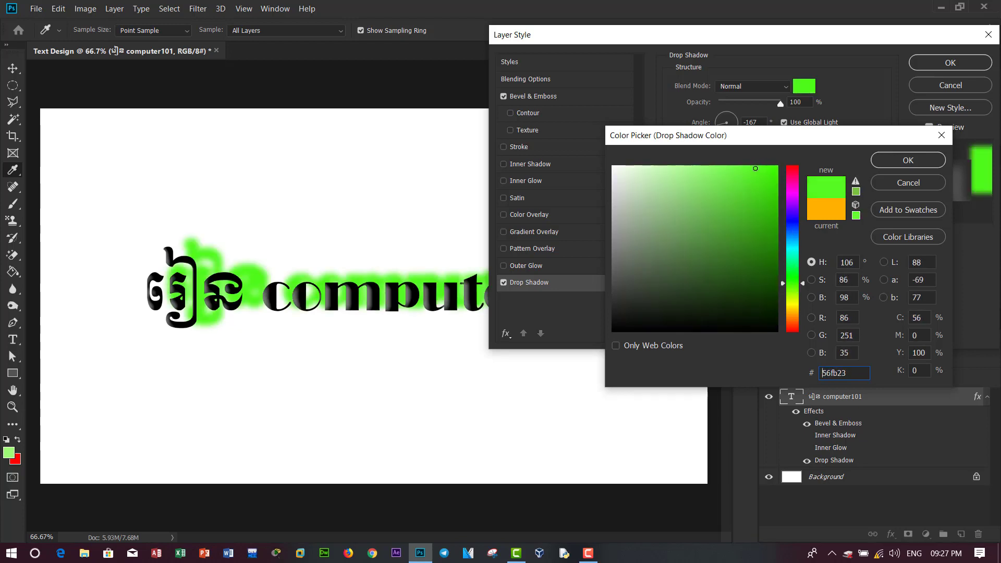
click(907, 160)
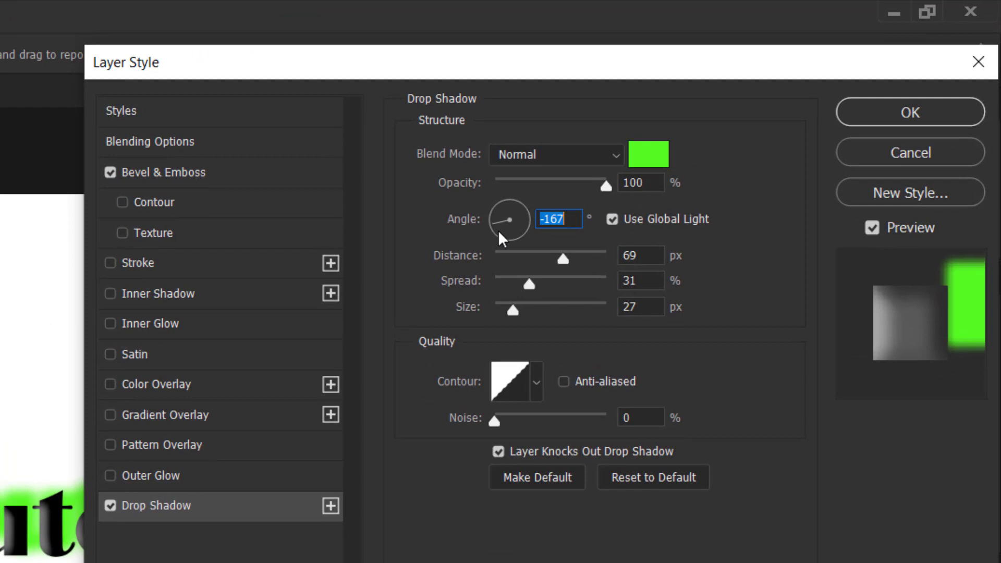
- Set shadow angle -108°, distance 77 px, spread 5%, size 18 px, apply, and move the text up-left
click(725, 132)
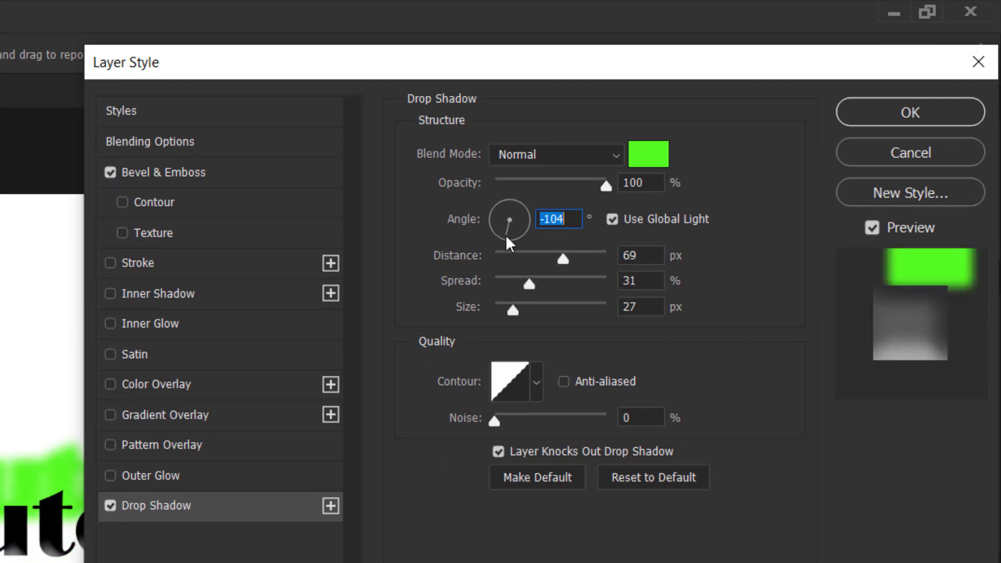
mouse_move(506, 242)
mouse_down()
mouse_move(494, 234)
mouse_move(508, 243)
mouse_up()
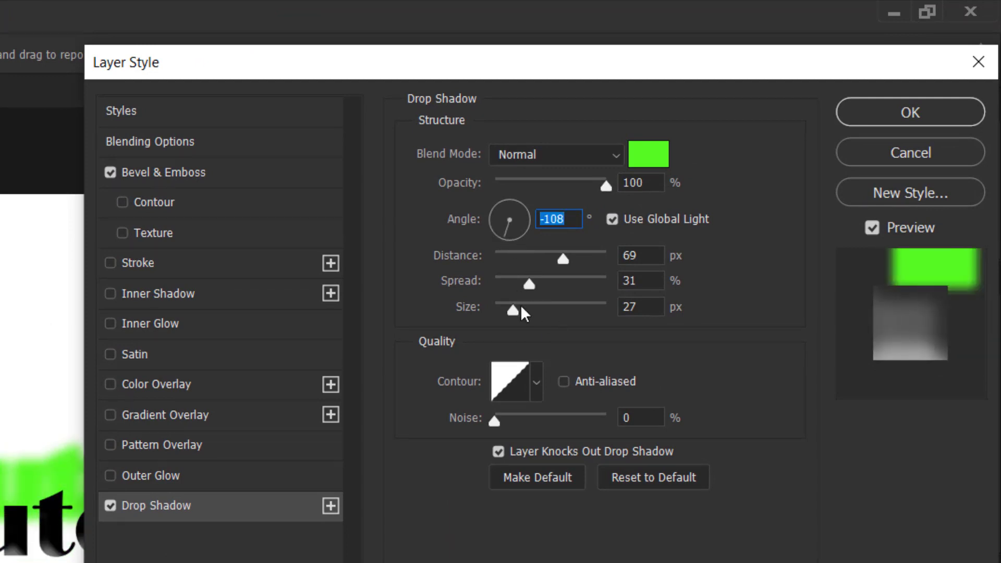
mouse_move(509, 315)
mouse_down()
mouse_move(727, 209)
mouse_move(663, 202)
mouse_move(671, 189)
mouse_move(656, 190)
mouse_move(705, 201)
mouse_move(665, 190)
mouse_move(691, 177)
mouse_move(728, 185)
mouse_move(710, 184)
mouse_up()
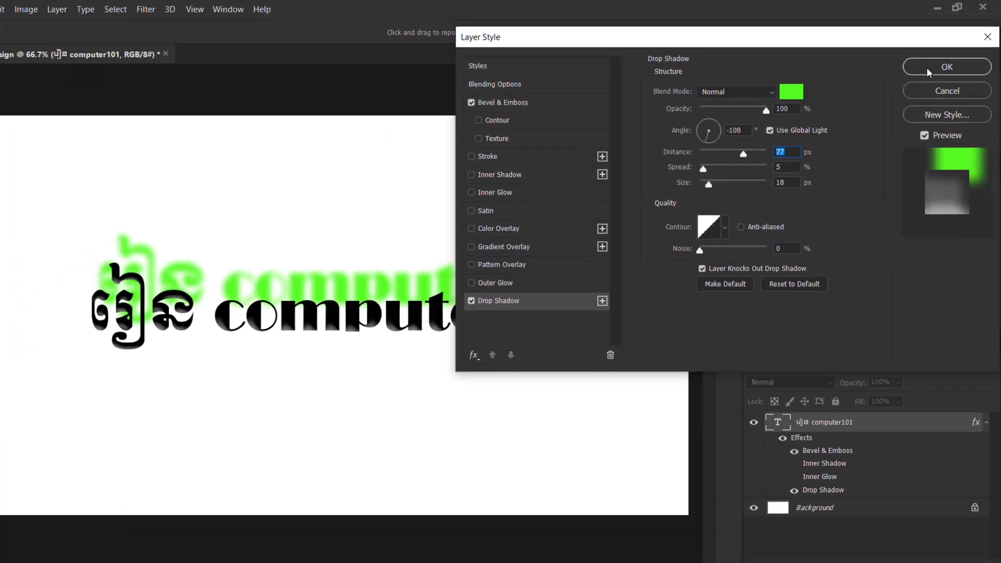
click(918, 77)
drag(346, 295, 266, 270)
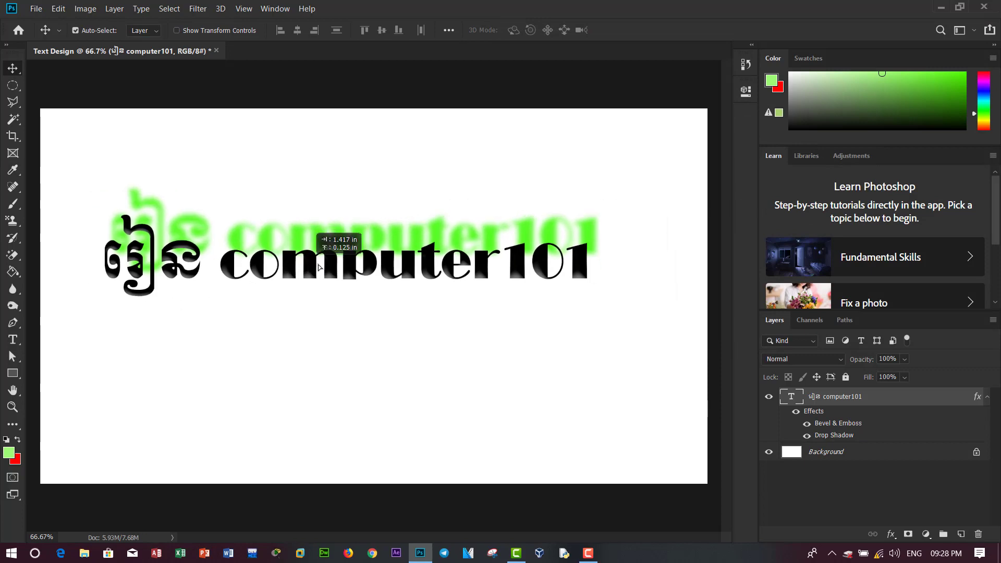
- Move the text toward the top-left and open 9.jpg from the Picture4k folder
mouse_move(266, 270)
mouse_down()
mouse_move(282, 207)
mouse_move(243, 184)
mouse_up()
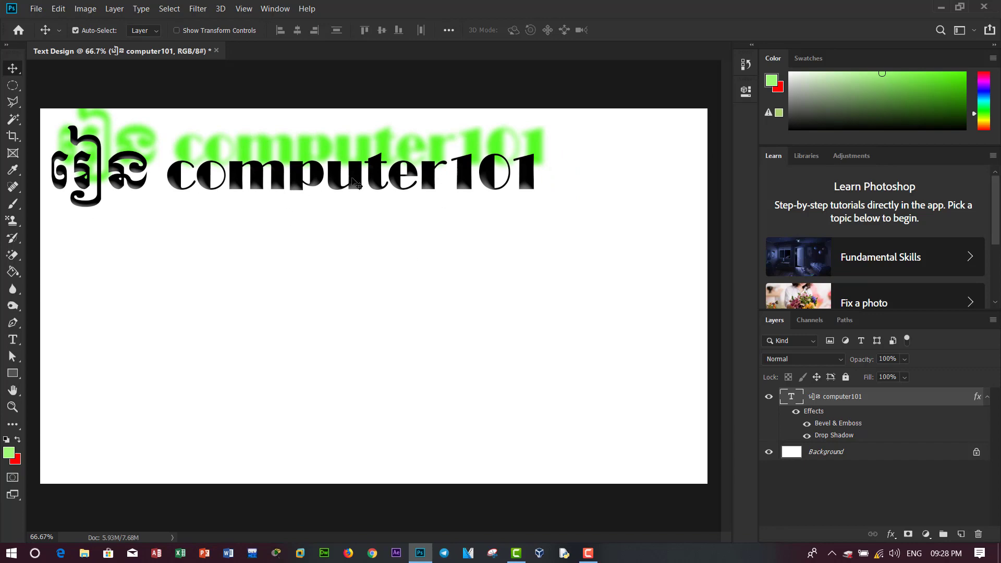
drag(352, 180, 358, 186)
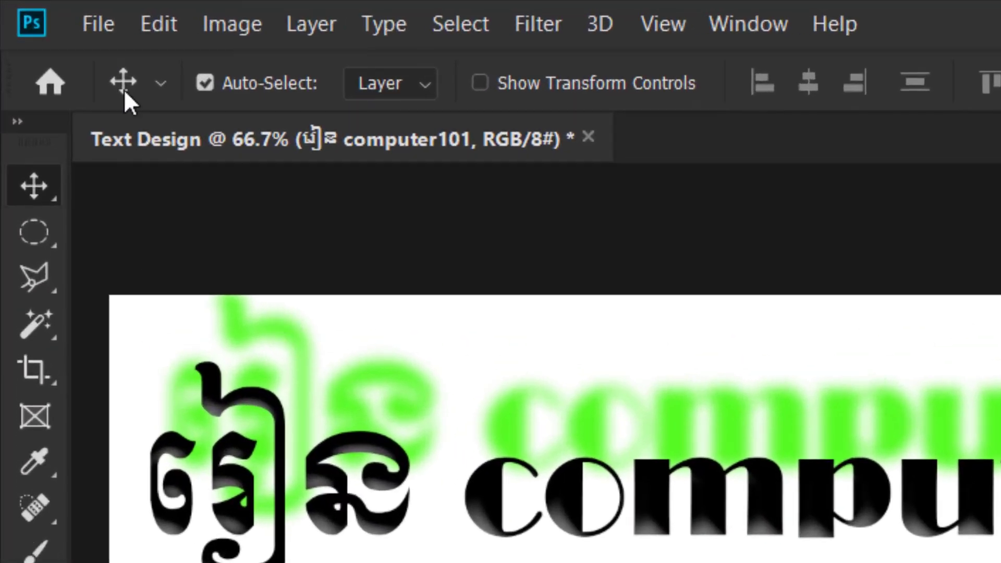
click(36, 6)
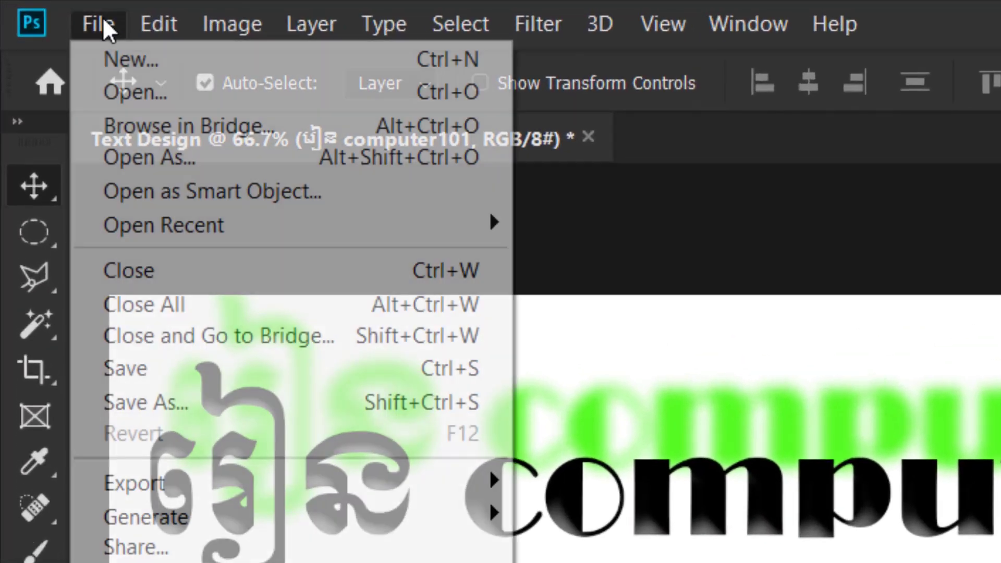
click(149, 95)
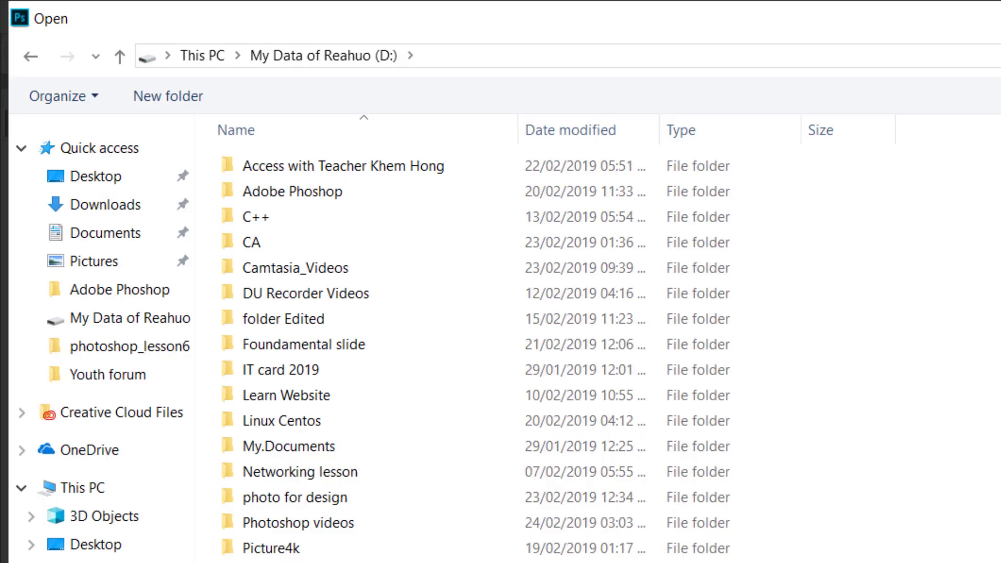
click(308, 552)
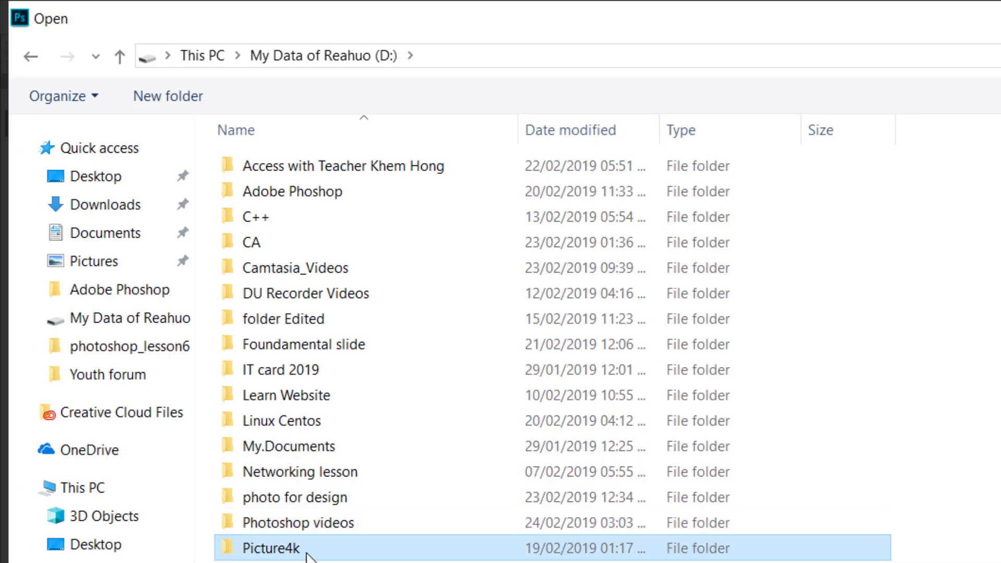
double_click(307, 551)
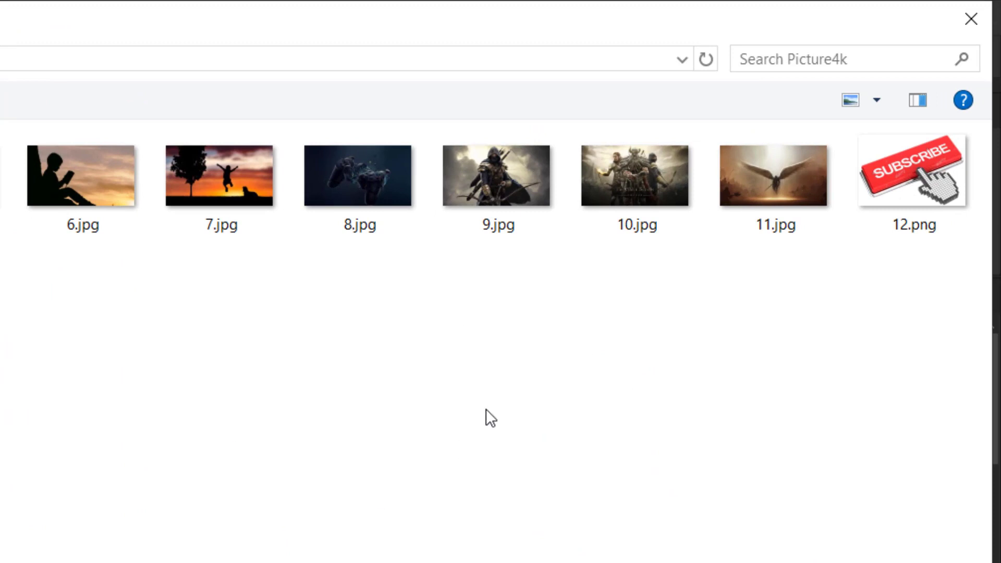
double_click(520, 189)
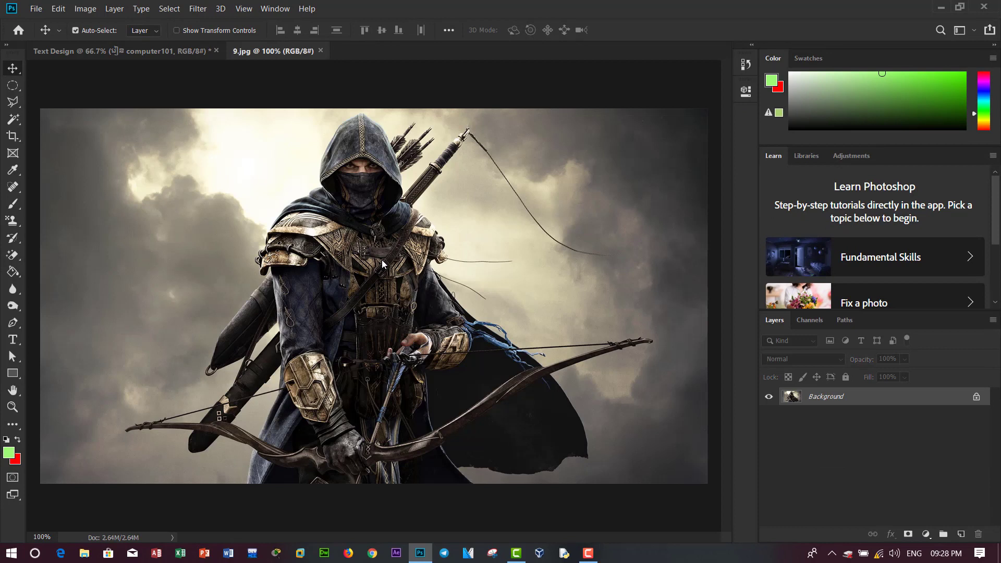
- Select a tall rectangular strip around the archer in 9.jpg and drag it into Text Design as Layer 1
click(13, 85)
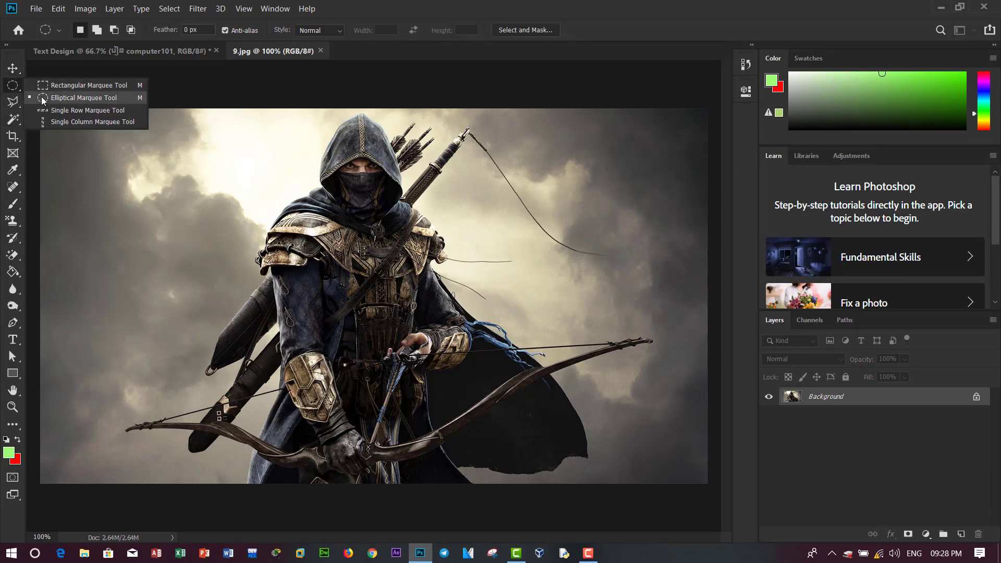
click(57, 85)
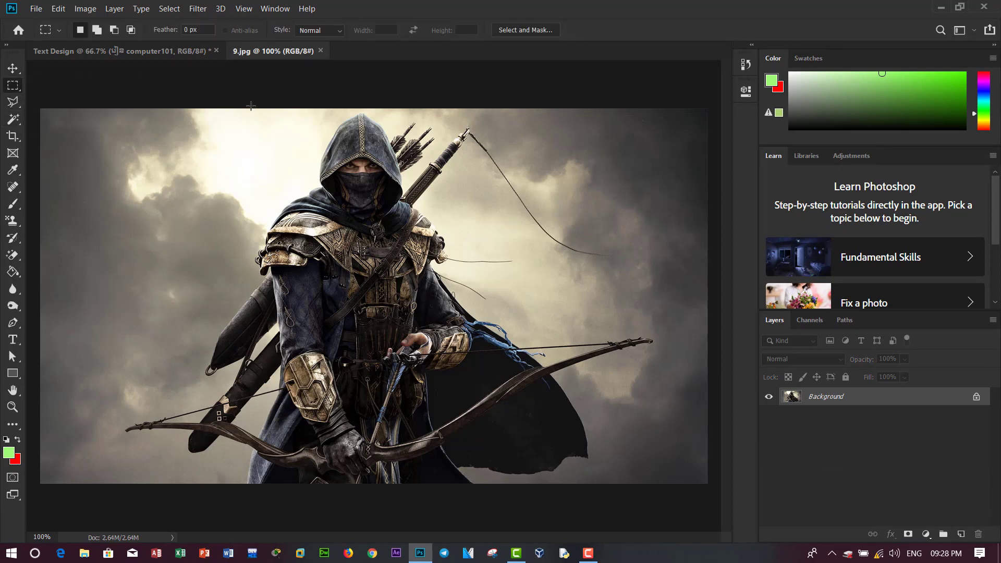
drag(251, 105, 495, 500)
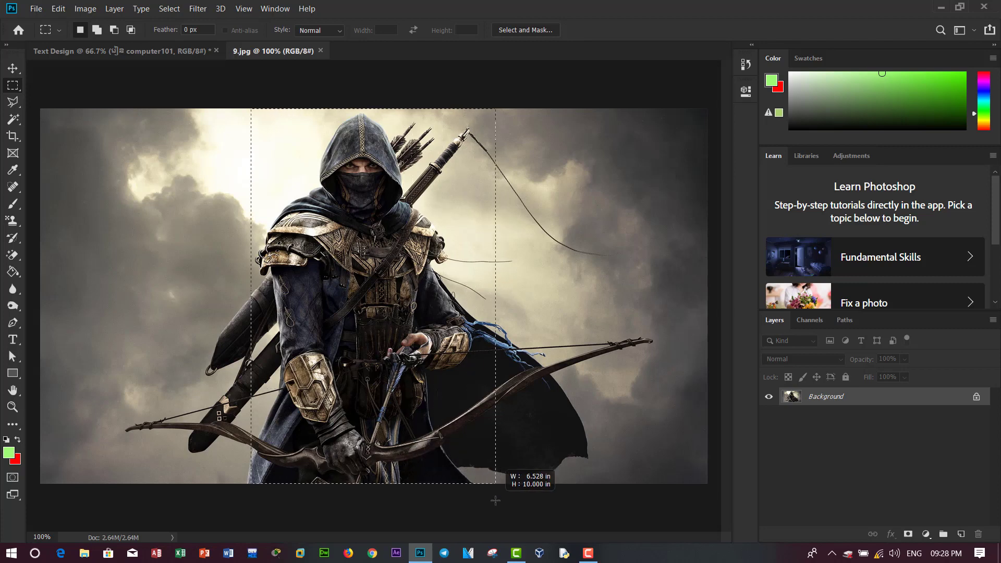
key(v)
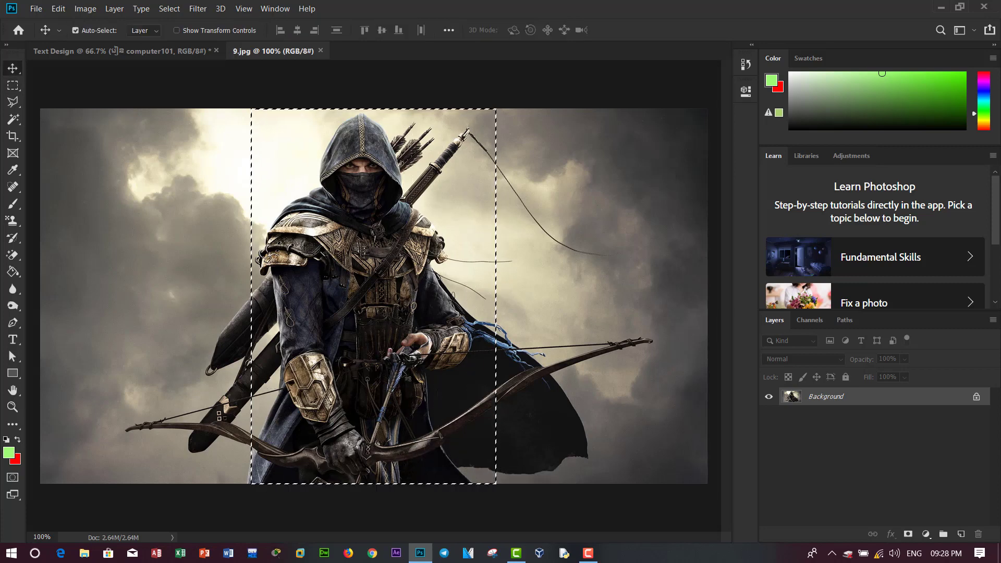
mouse_move(303, 320)
mouse_down()
mouse_move(465, 395)
mouse_move(468, 352)
mouse_move(546, 306)
mouse_move(516, 307)
mouse_up()
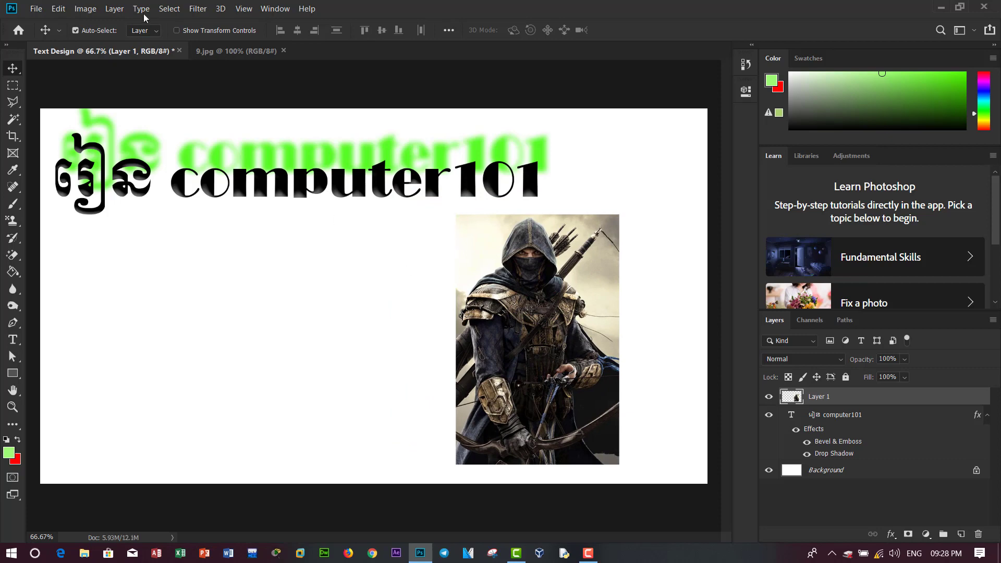
click(114, 8)
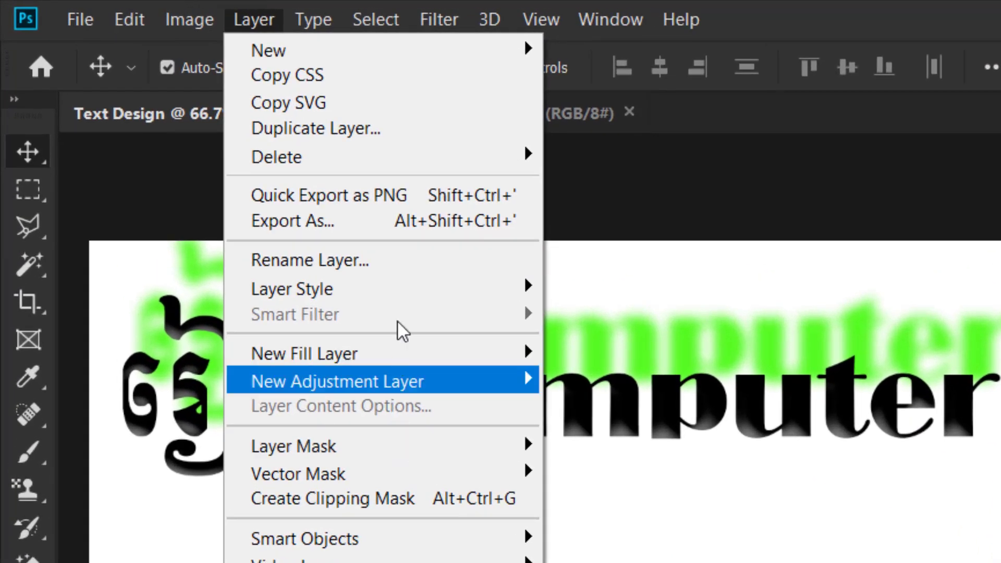
mouse_move(292, 289)
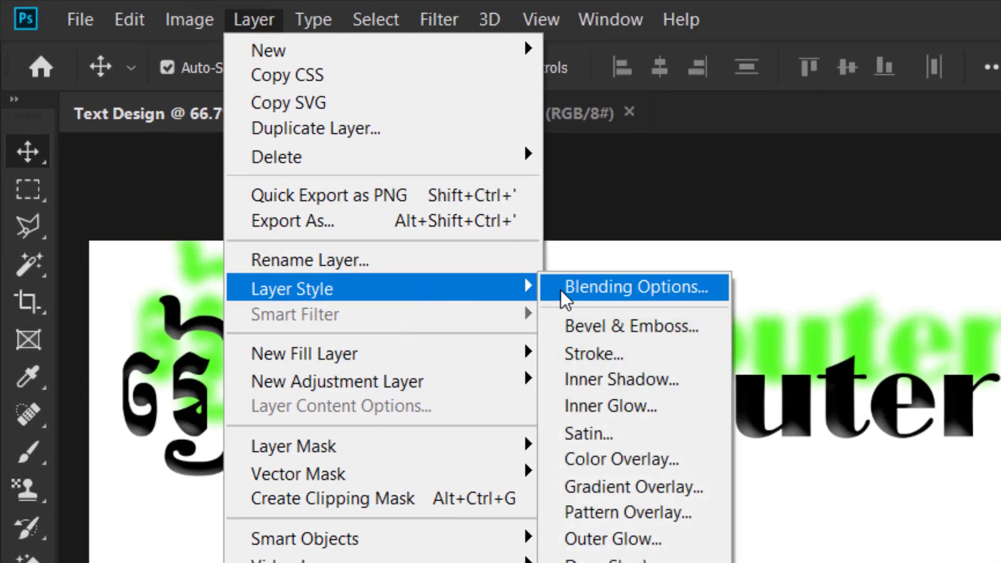
- Add a drop shadow to the archer layer angled at -137°
click(566, 300)
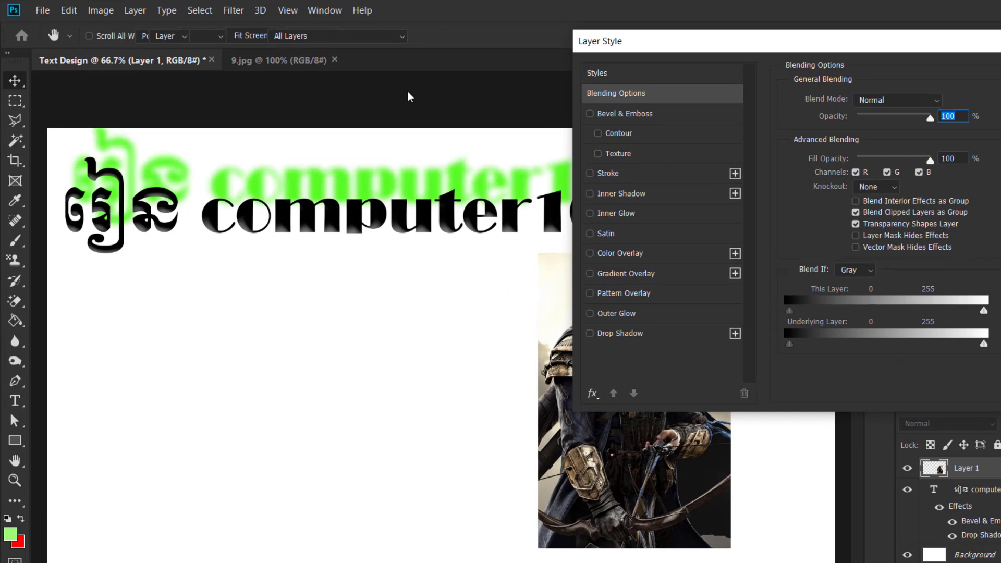
key(Escape)
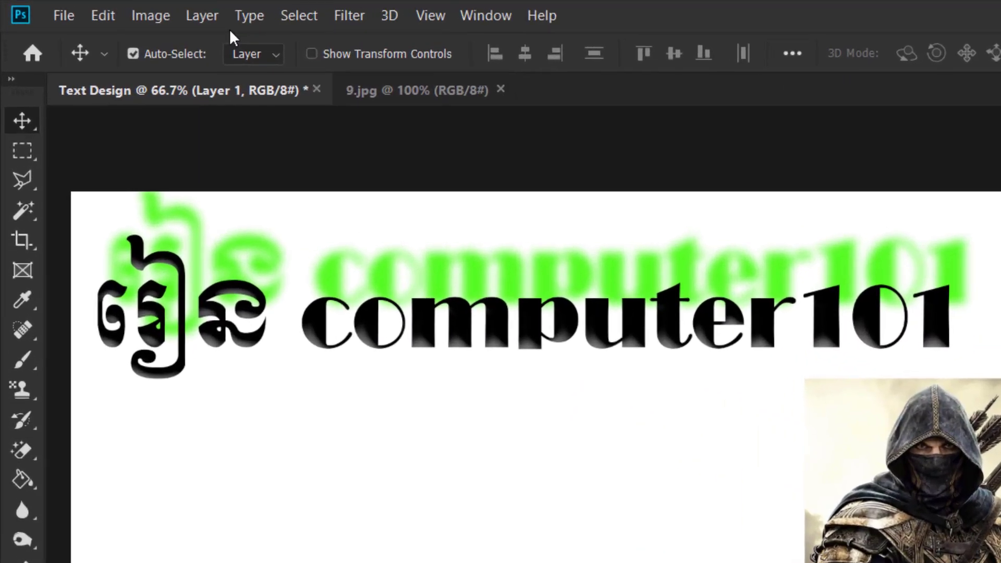
click(116, 11)
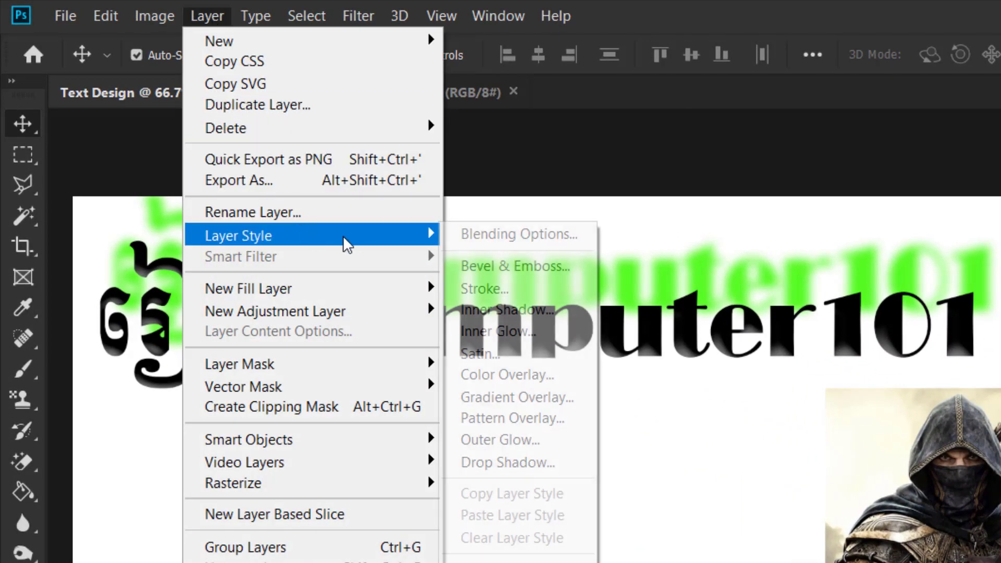
mouse_move(239, 236)
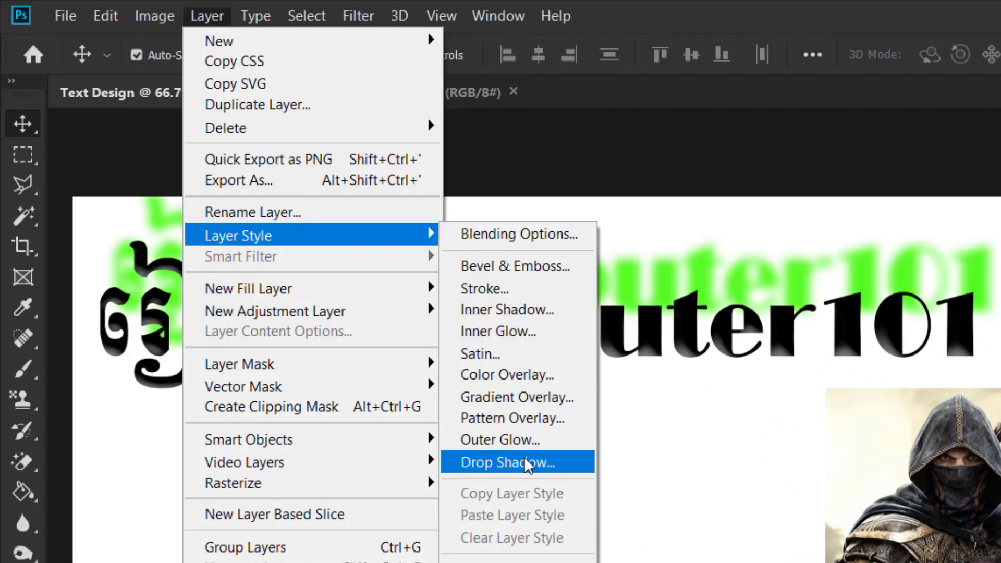
click(529, 464)
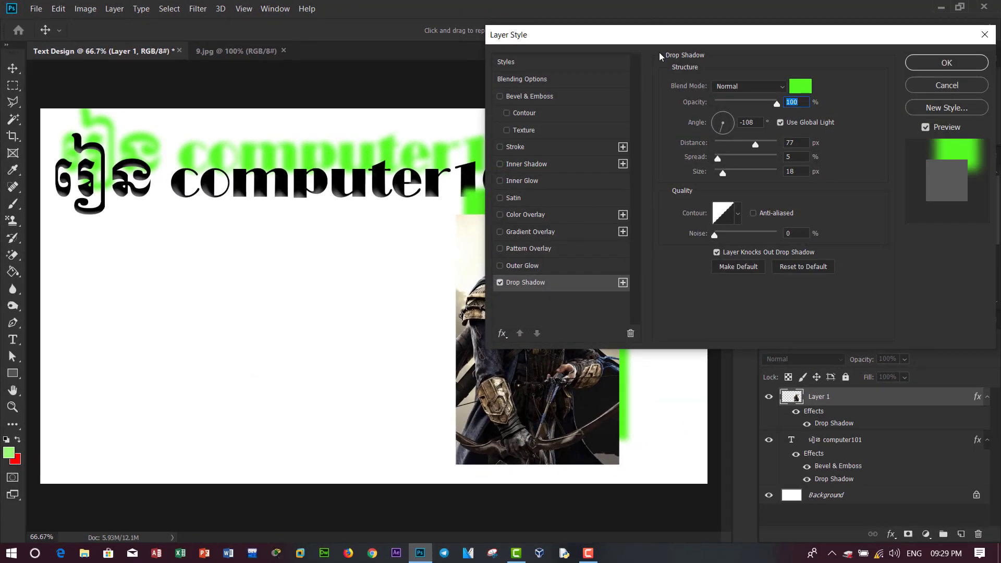
drag(663, 37, 826, 57)
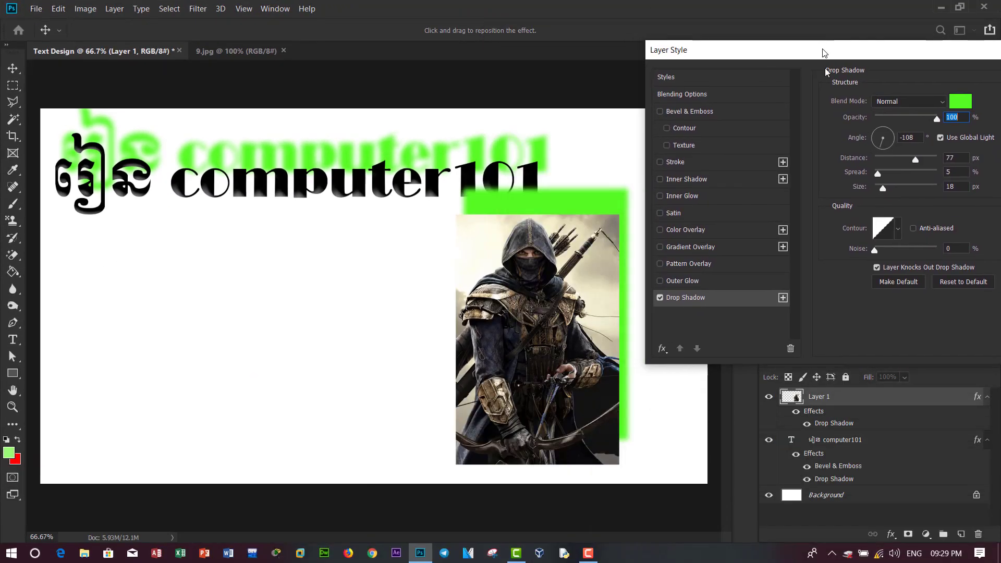
click(879, 143)
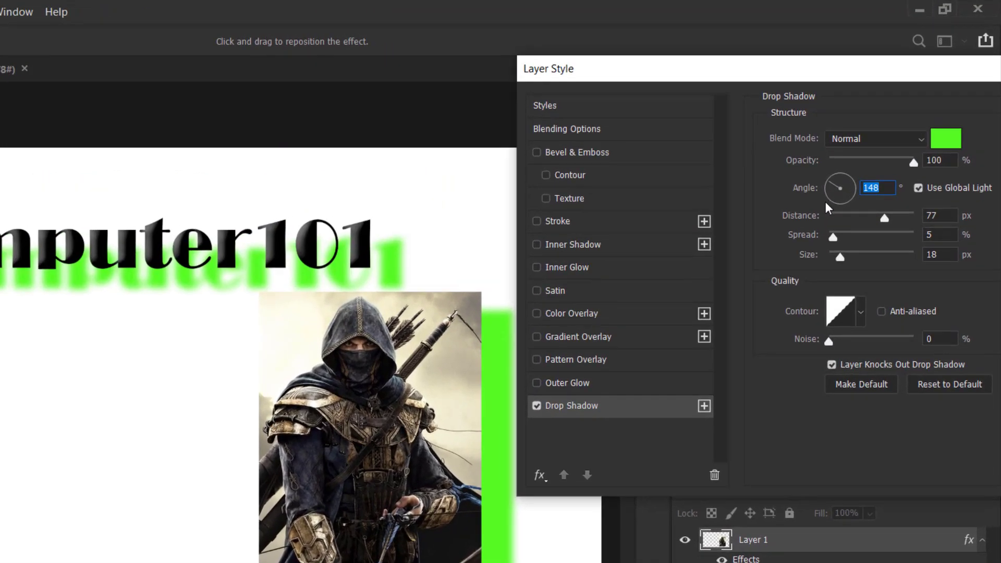
click(829, 203)
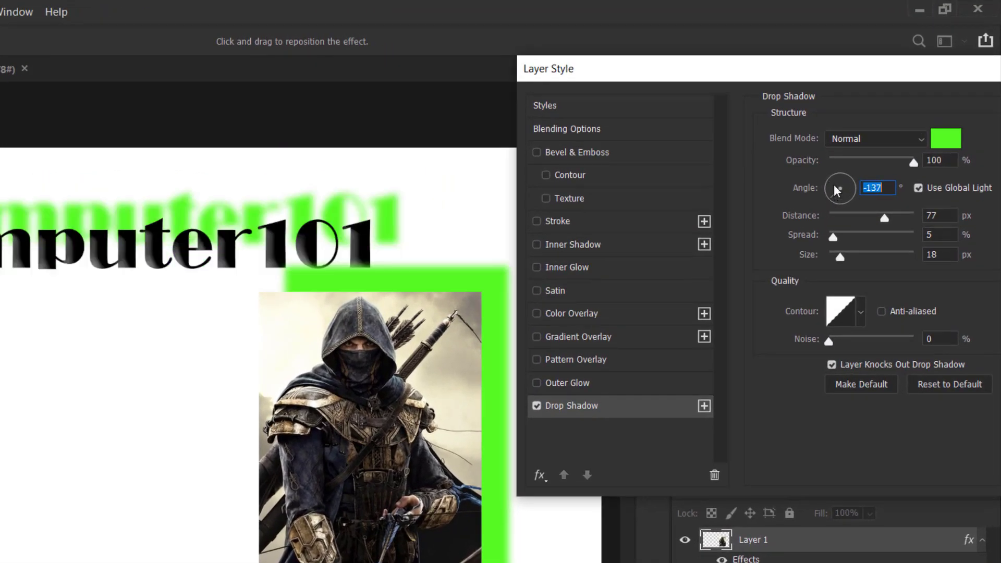
click(836, 182)
- Set the archer shadow to 40 px distance, 20% spread, 180 px size, then shift the image left
drag(878, 229, 795, 241)
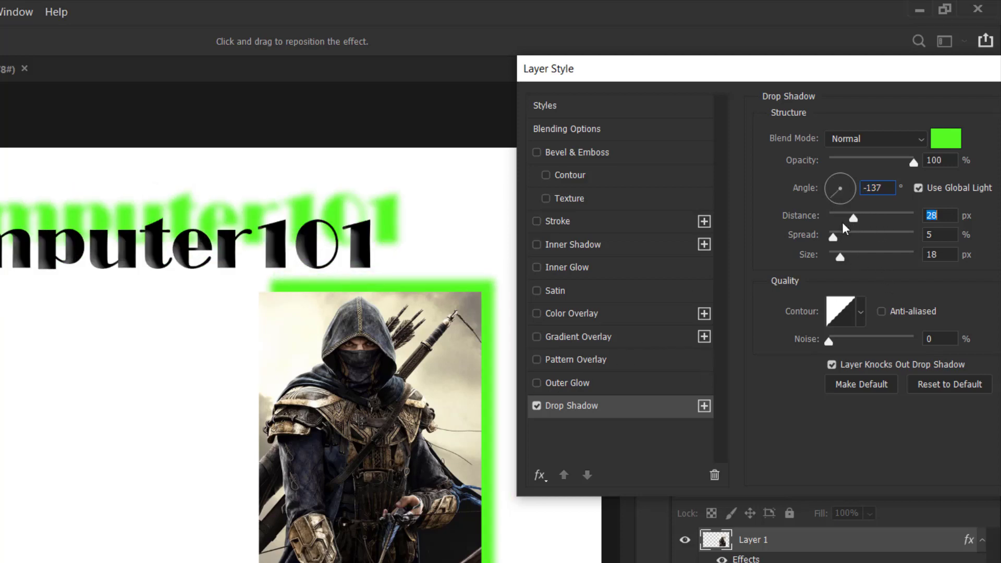
mouse_move(828, 218)
mouse_down()
mouse_move(893, 218)
mouse_move(864, 218)
mouse_move(860, 247)
mouse_move(921, 245)
mouse_move(847, 252)
mouse_move(896, 272)
mouse_up()
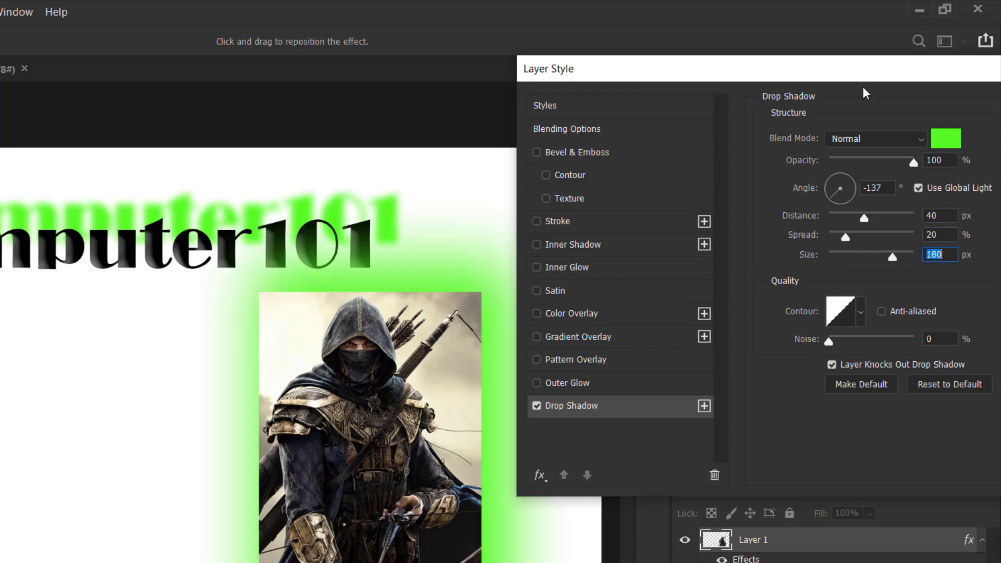
drag(855, 73, 569, 193)
click(891, 231)
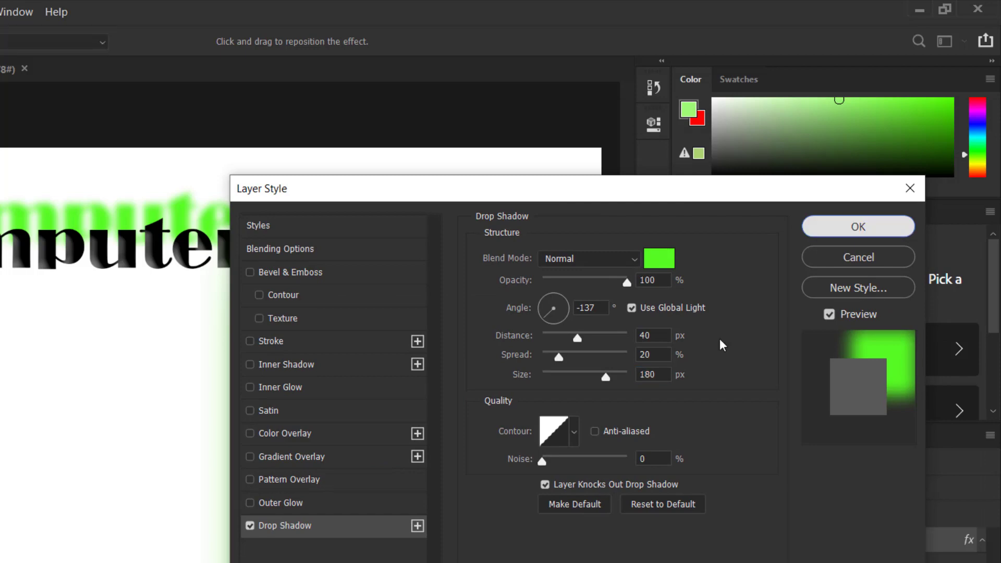
mouse_move(292, 449)
mouse_down()
mouse_move(30, 429)
mouse_move(305, 331)
mouse_up()
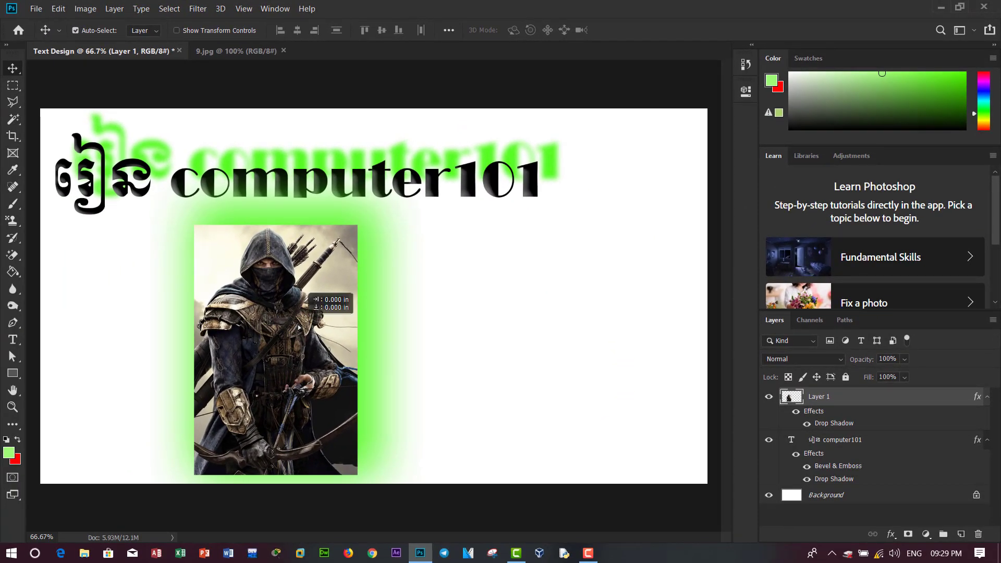
- Move the text further to the right on the canvas
mouse_move(342, 194)
mouse_down()
mouse_move(413, 204)
mouse_move(395, 167)
mouse_up()
drag(294, 309, 232, 309)
drag(386, 164, 470, 194)
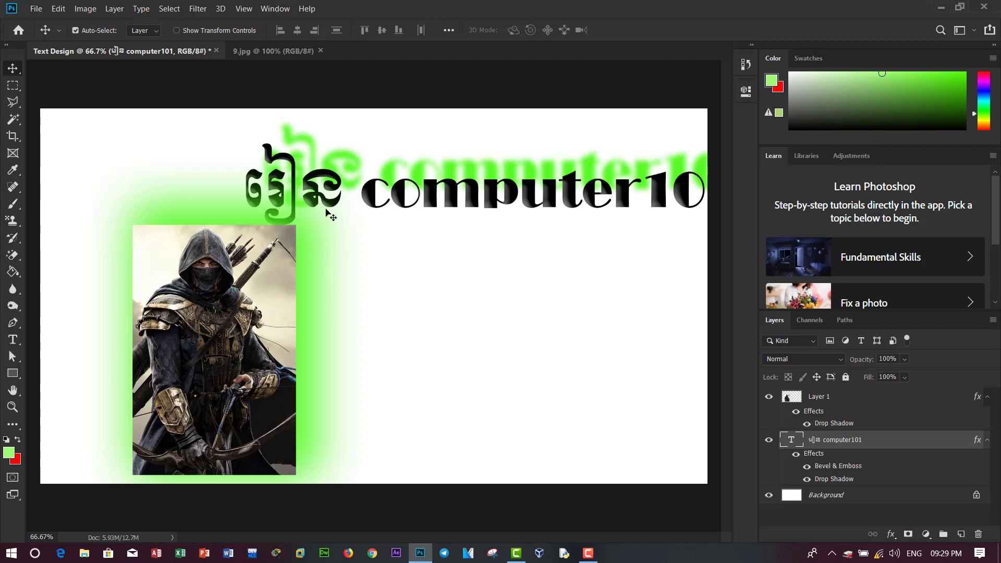
- Place the archer image at the canvas's upper-left and select the History Brush
drag(216, 334, 148, 235)
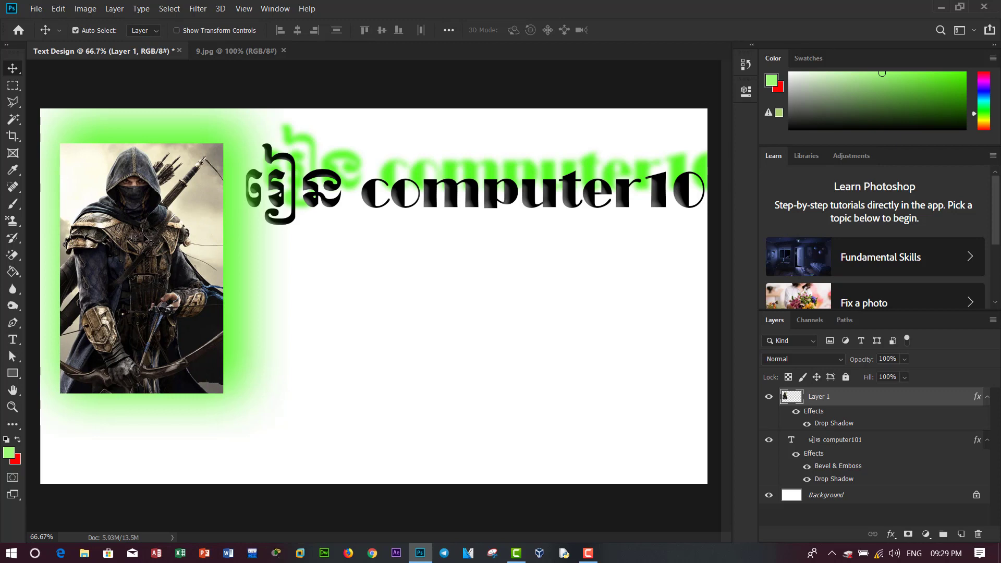
click(13, 204)
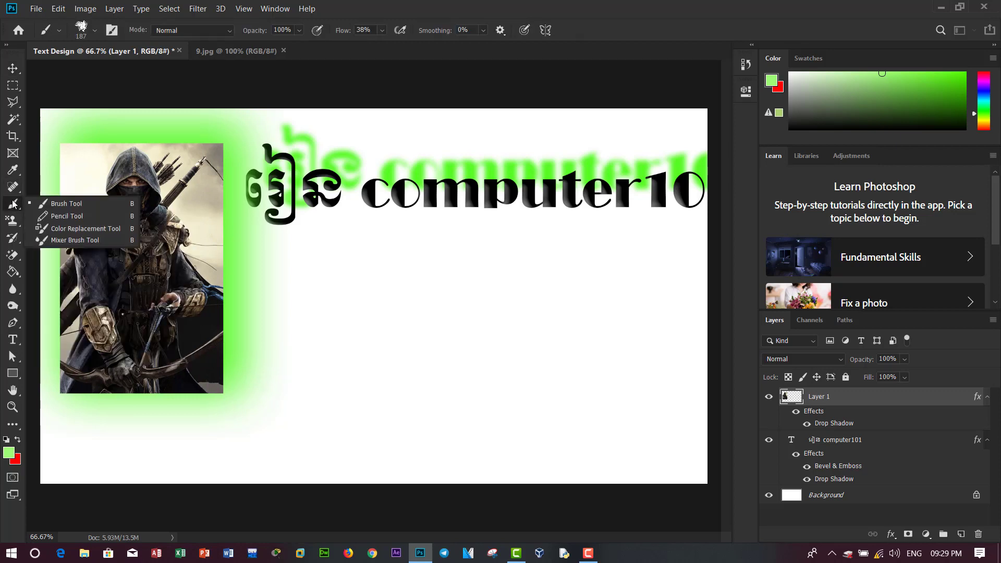
click(19, 245)
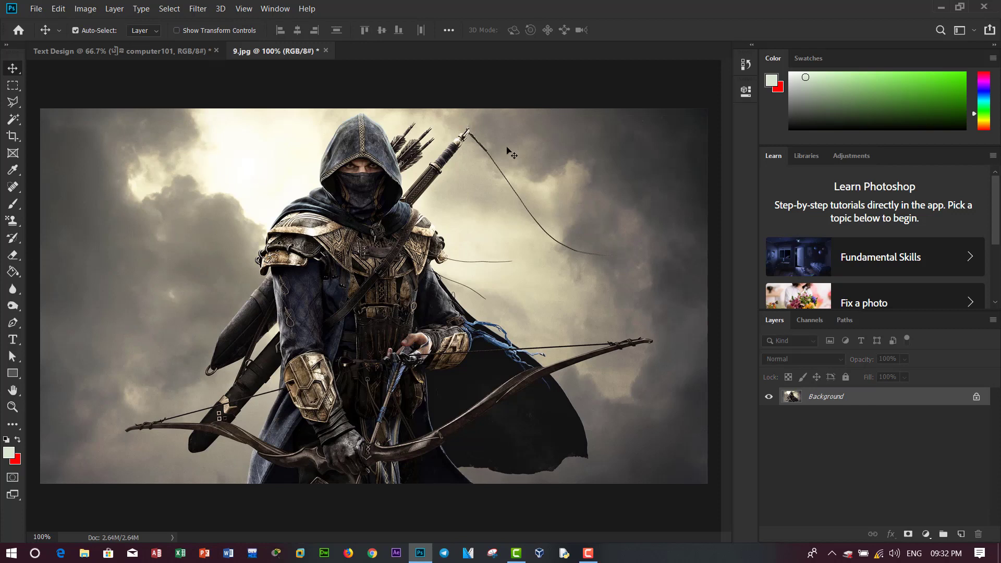
- Paint a pale smoke stroke across the archer's torso with the smoke brush
click(336, 240)
key(Escape)
click(13, 203)
mouse_move(269, 237)
mouse_down()
mouse_move(336, 240)
mouse_move(222, 310)
mouse_move(365, 229)
mouse_up()
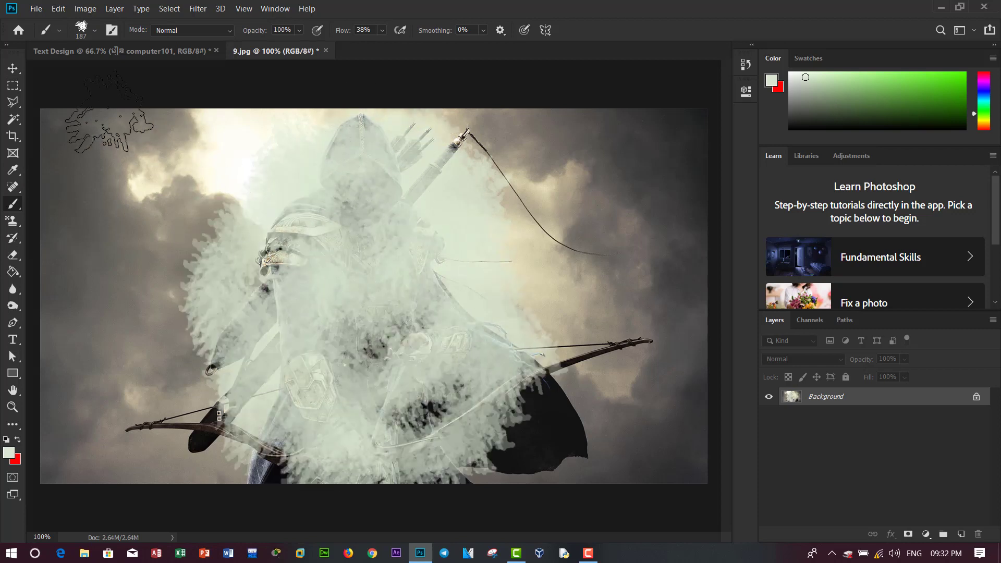
key(v)
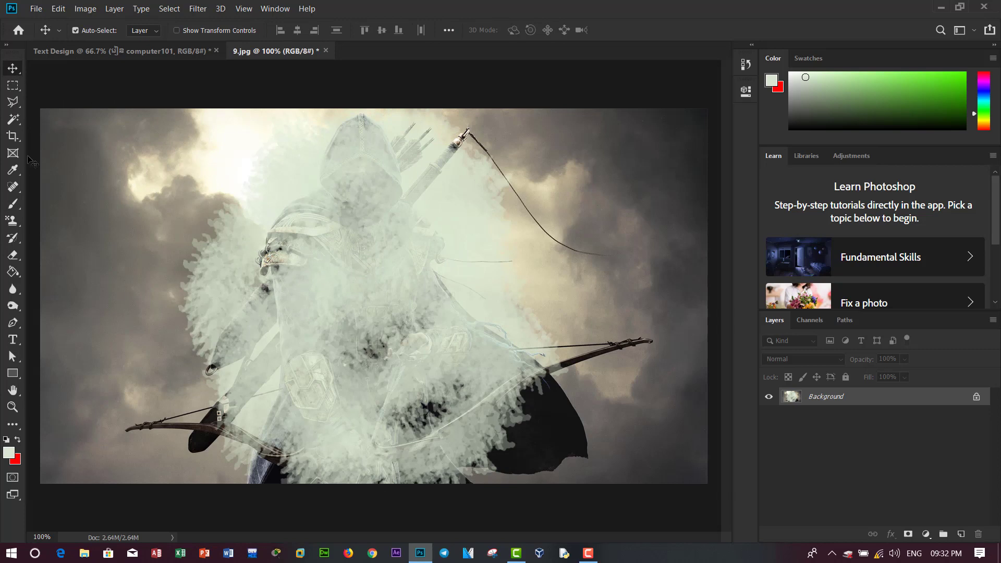
- Spot-heal four vertical strips over the archer's torso to blend it into the smoke
click(23, 191)
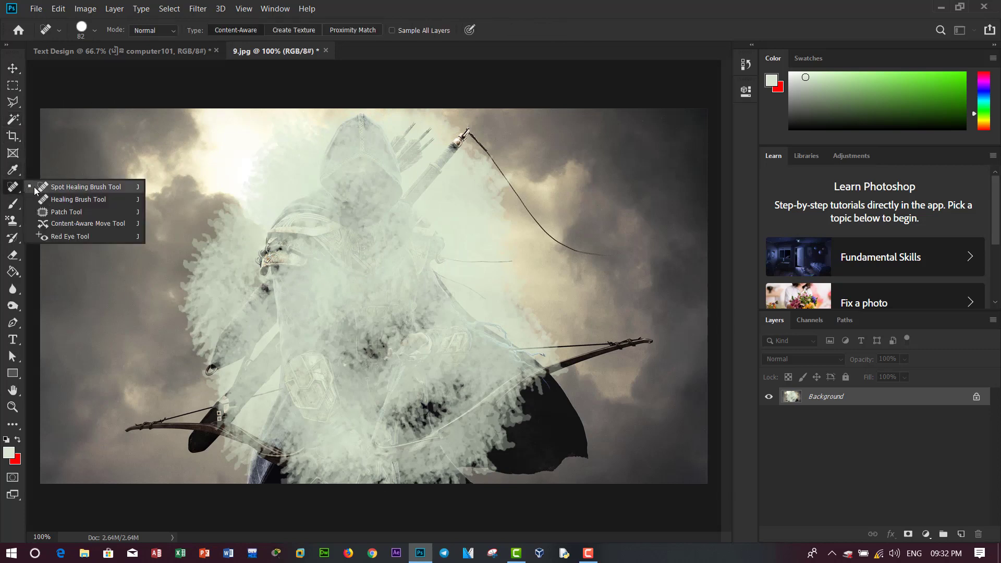
click(51, 190)
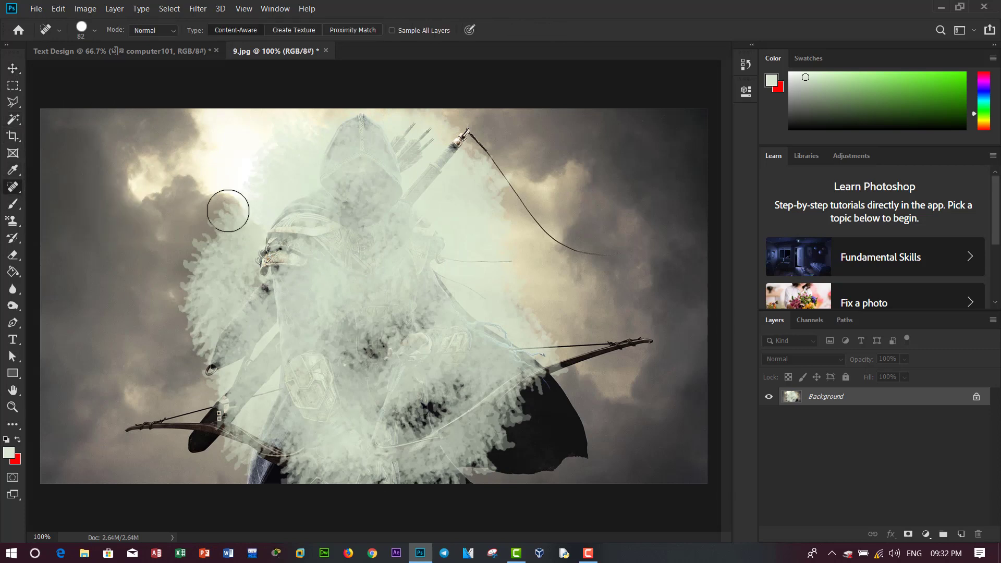
drag(313, 159, 334, 386)
drag(388, 193, 384, 412)
drag(337, 485, 412, 151)
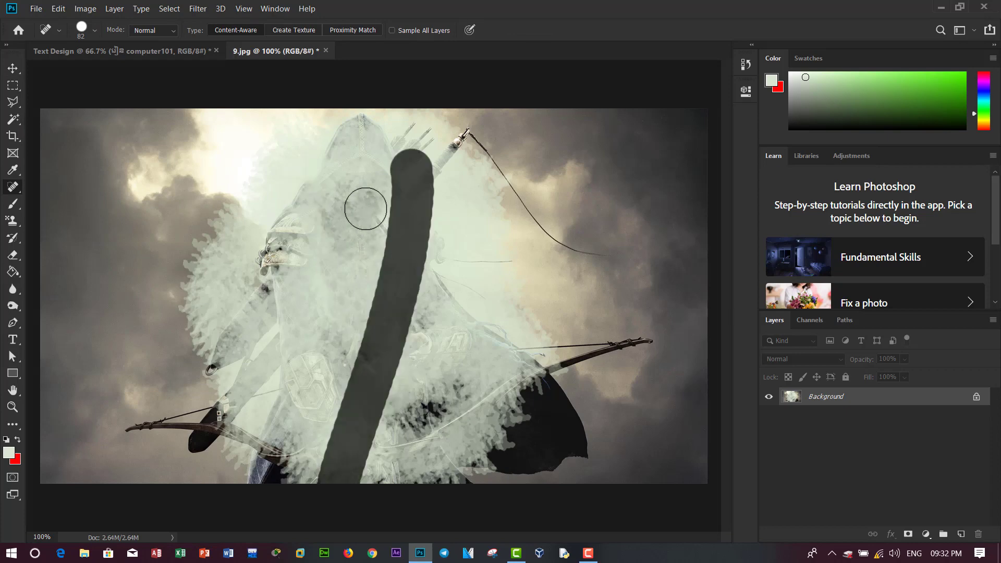
drag(362, 180, 331, 365)
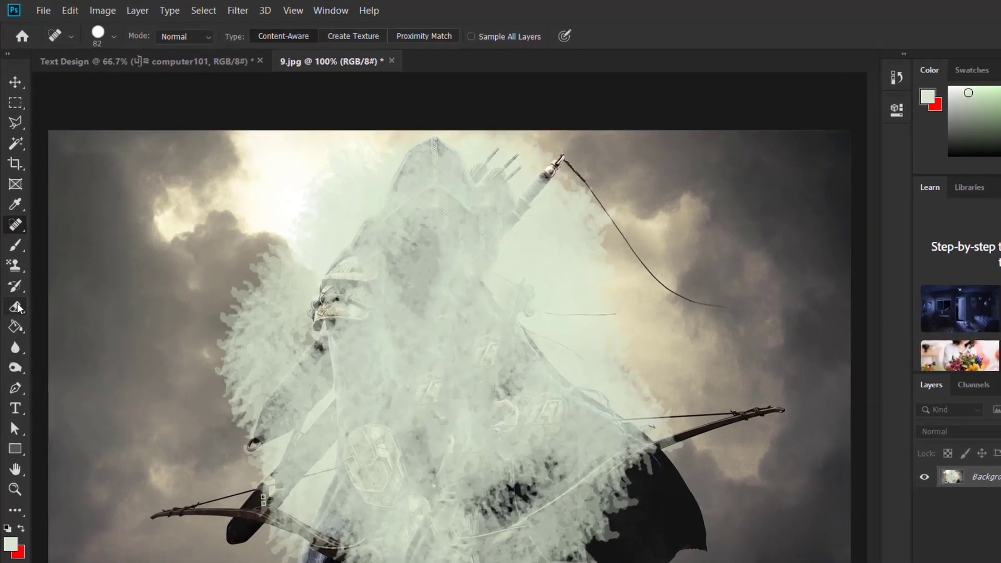
- Erase a strip down the archer, undo it, and show the eraser variants
click(13, 255)
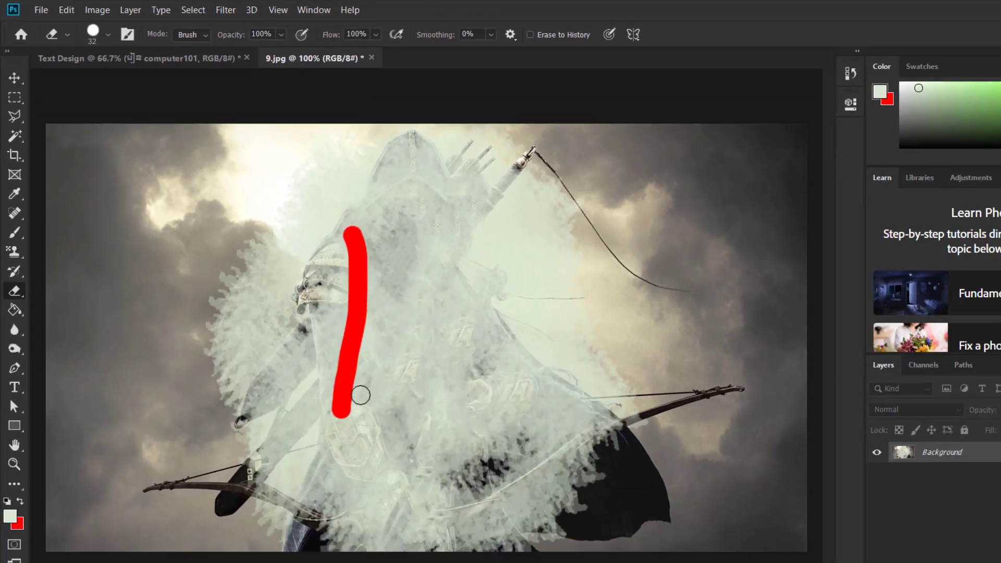
drag(467, 215, 437, 454)
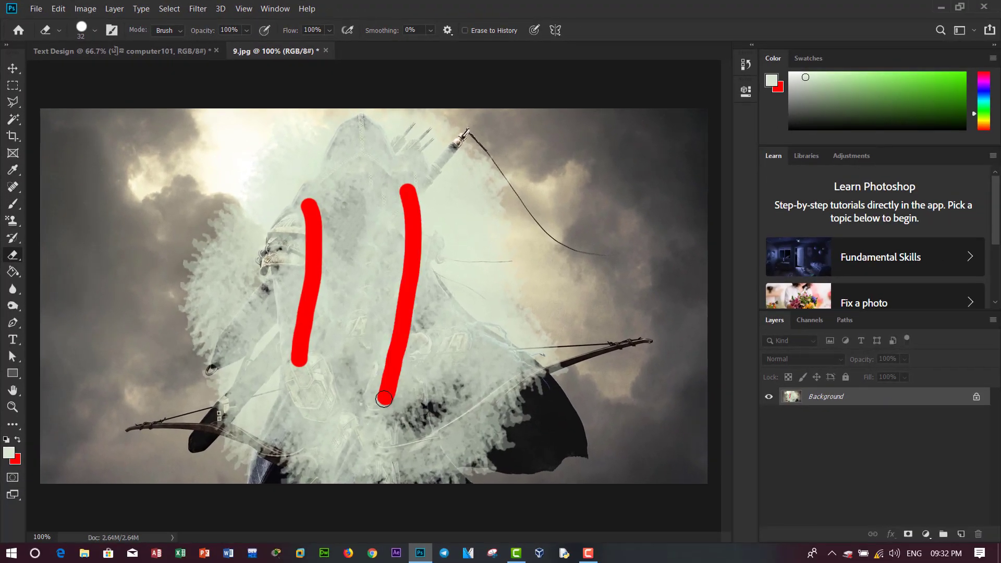
key(ctrl+z)
key(ctrl+z)
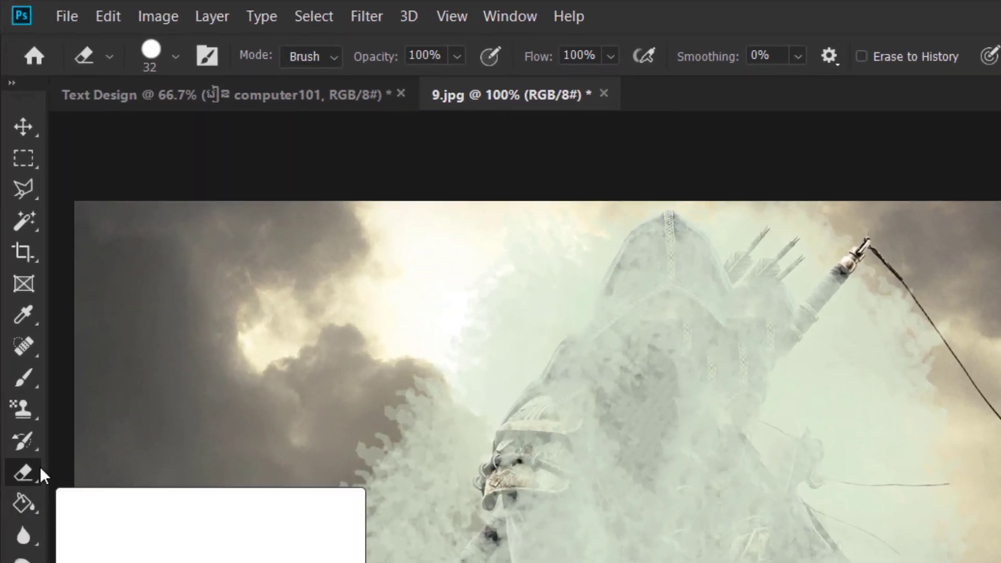
right_click(39, 466)
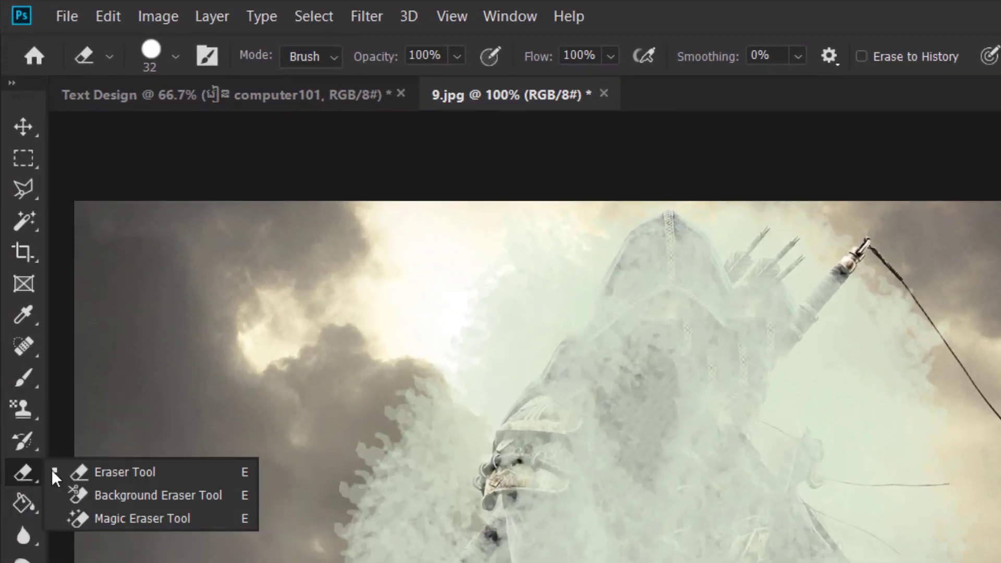
- Paint the archer's body and bow back to their original pixels with the History Brush
click(26, 444)
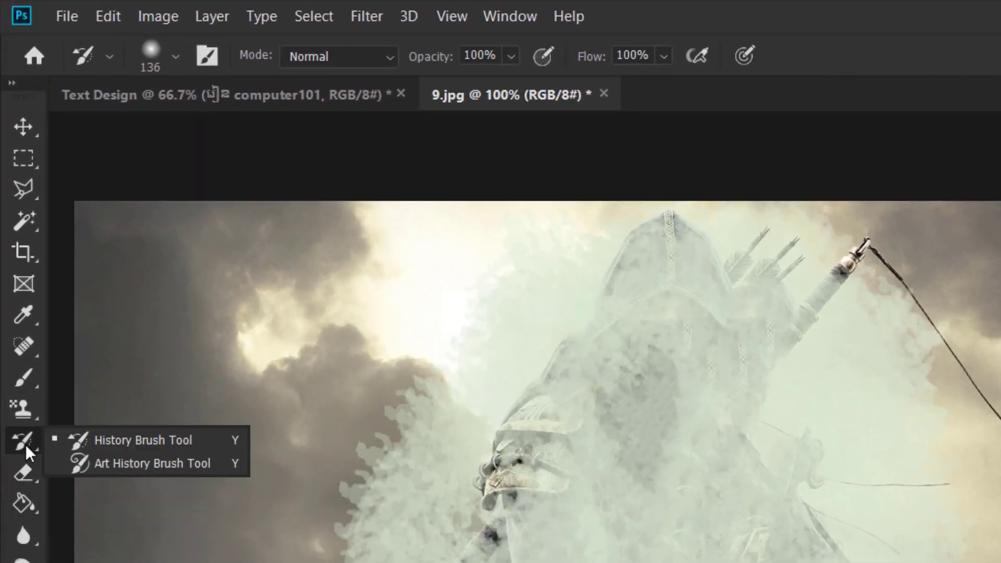
click(130, 442)
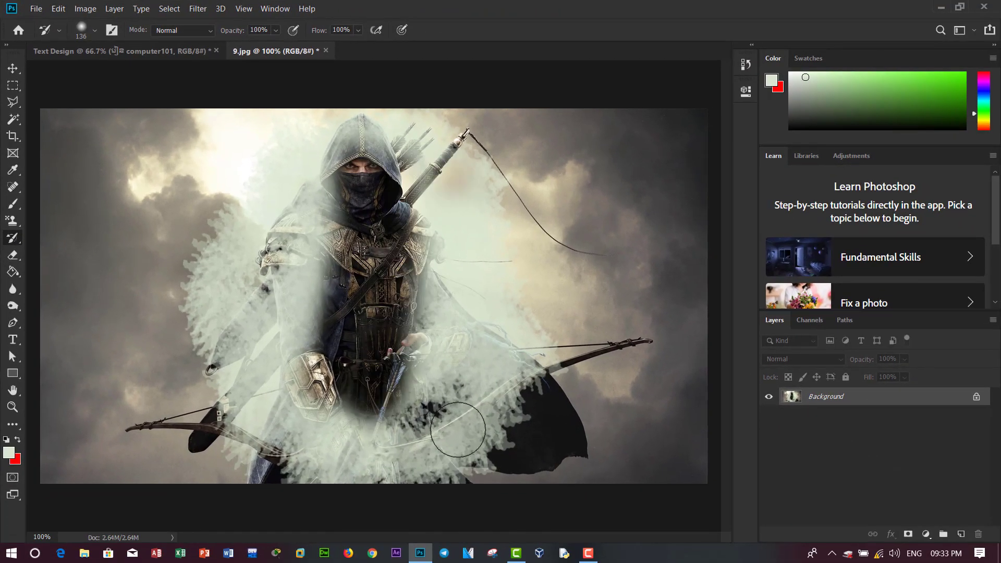
mouse_move(458, 430)
mouse_down()
mouse_move(252, 203)
mouse_move(216, 235)
mouse_move(365, 449)
mouse_move(505, 318)
mouse_move(494, 329)
mouse_move(420, 159)
mouse_move(464, 140)
mouse_move(379, 146)
mouse_up()
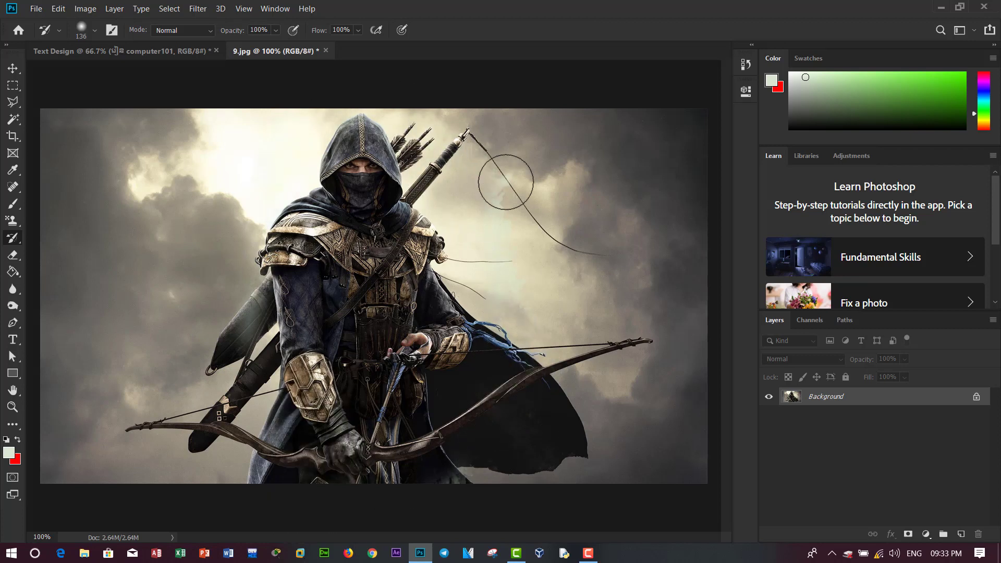